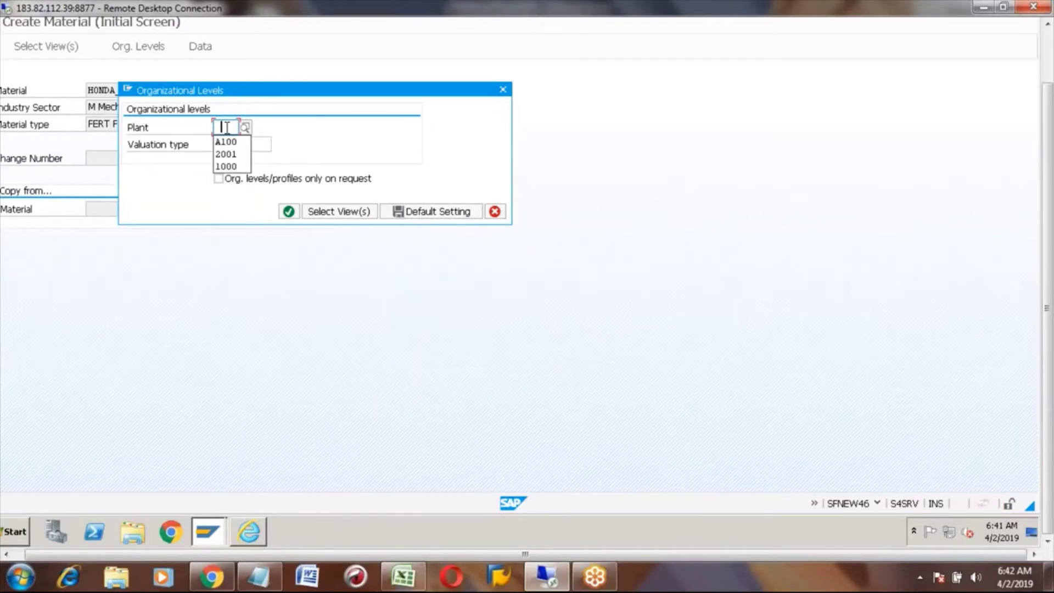
Step: Open the HONDA_CAR material views for plant A100, and leave them without saving the data
left_click(227, 142)
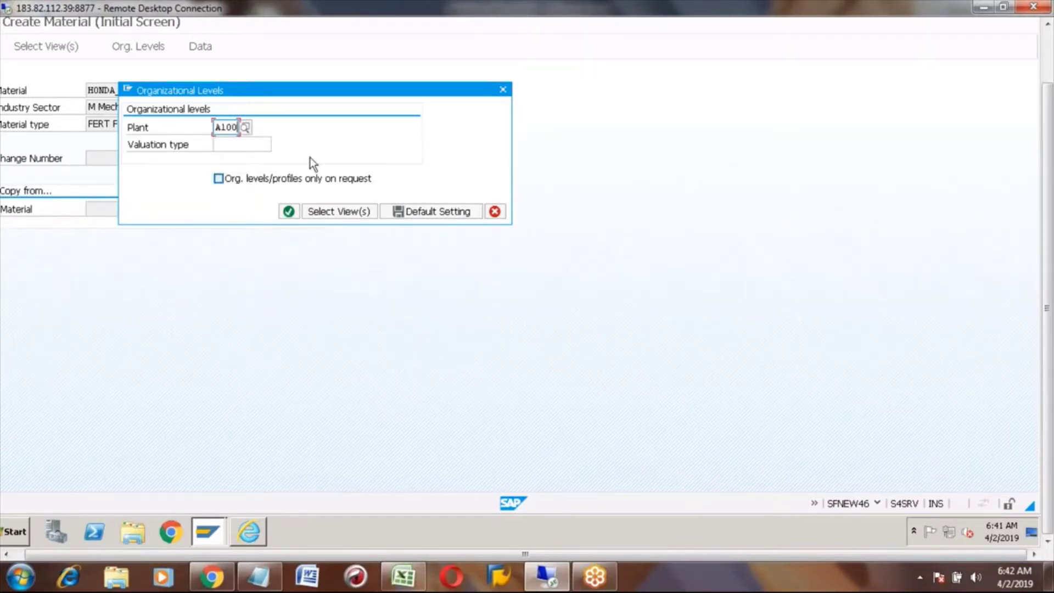
key("Return")
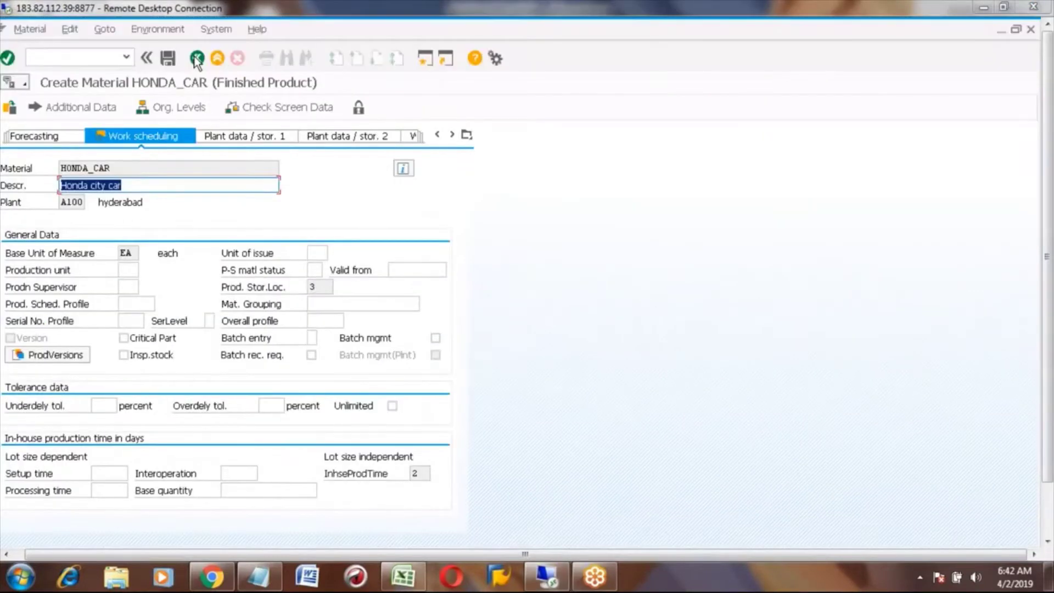
left_click(197, 57)
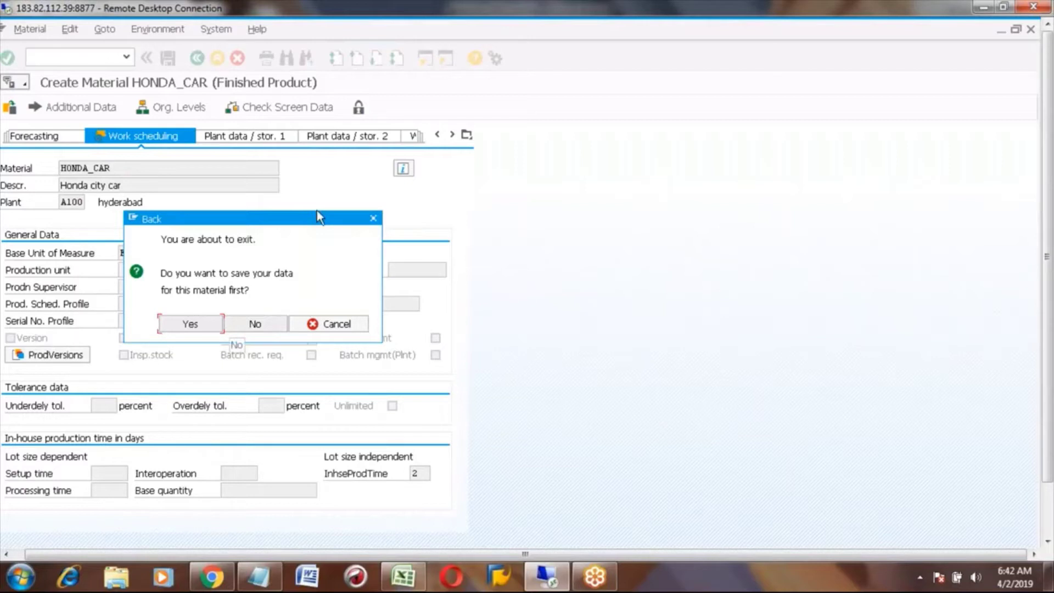
left_click(255, 324)
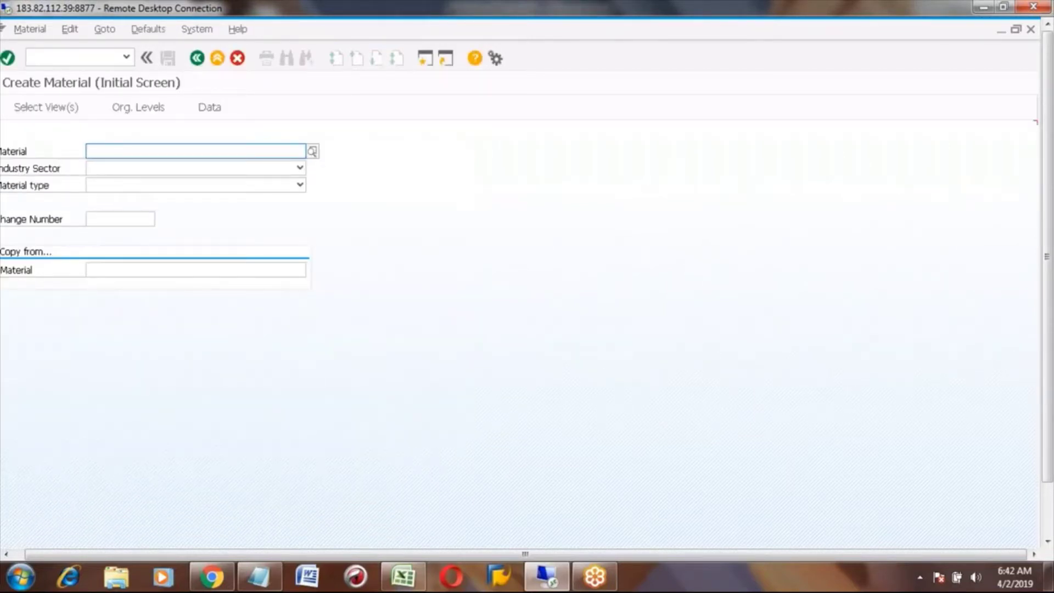
Step: Start creating material HONDA_CAR and leave only the Advanced Planning view selected in its view selection
type("honda")
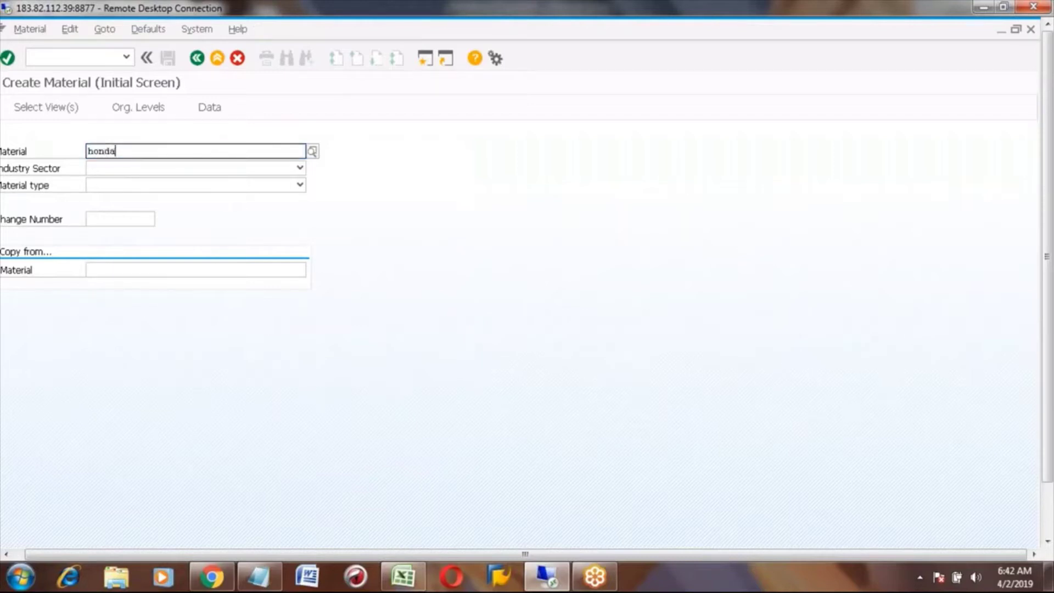
type("_car")
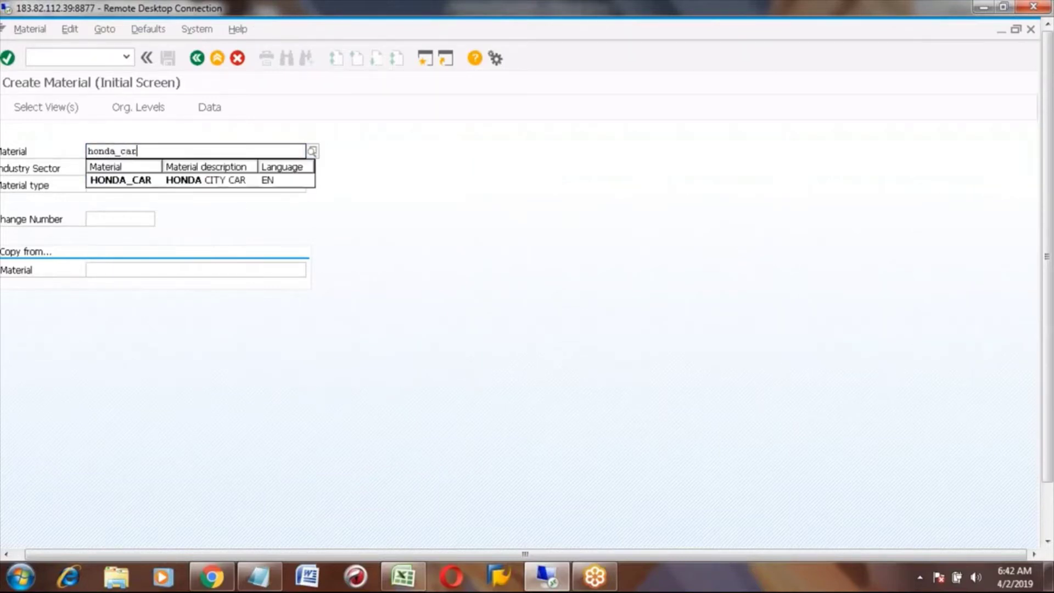
key("Return")
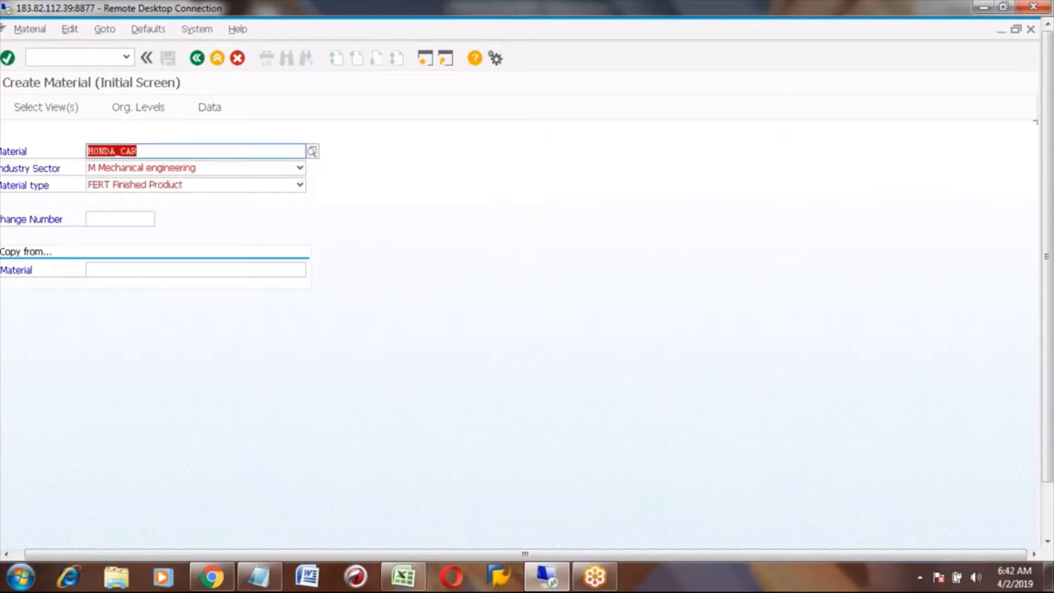
key("Return")
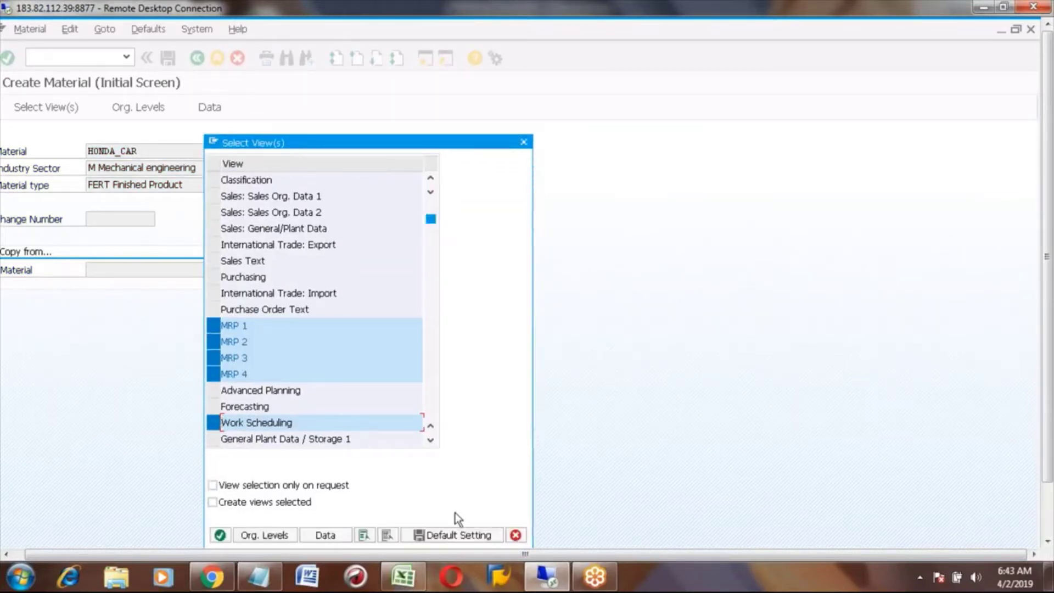
left_click(390, 536)
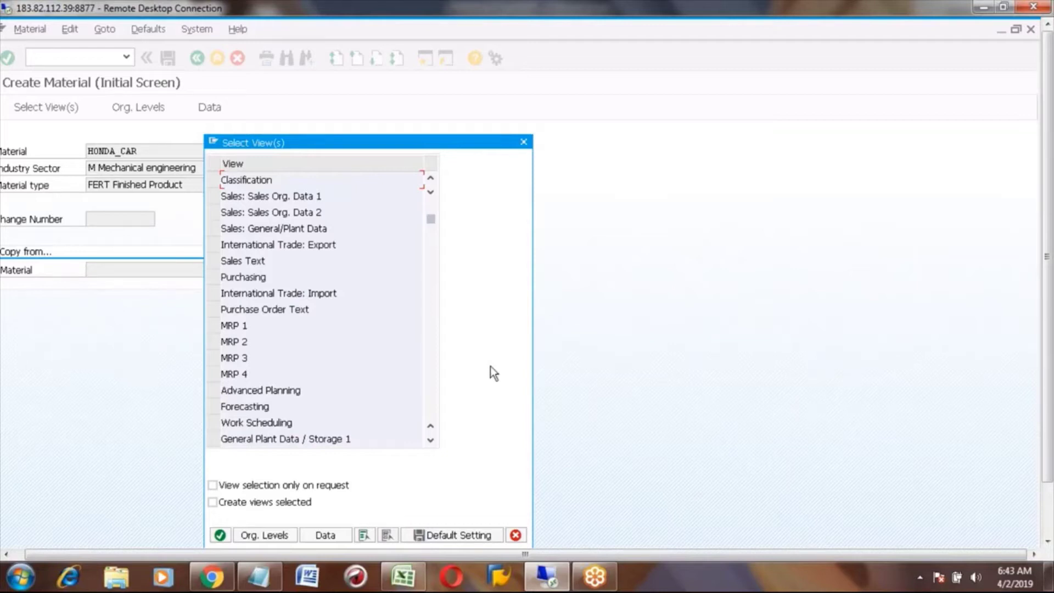
left_click(212, 390)
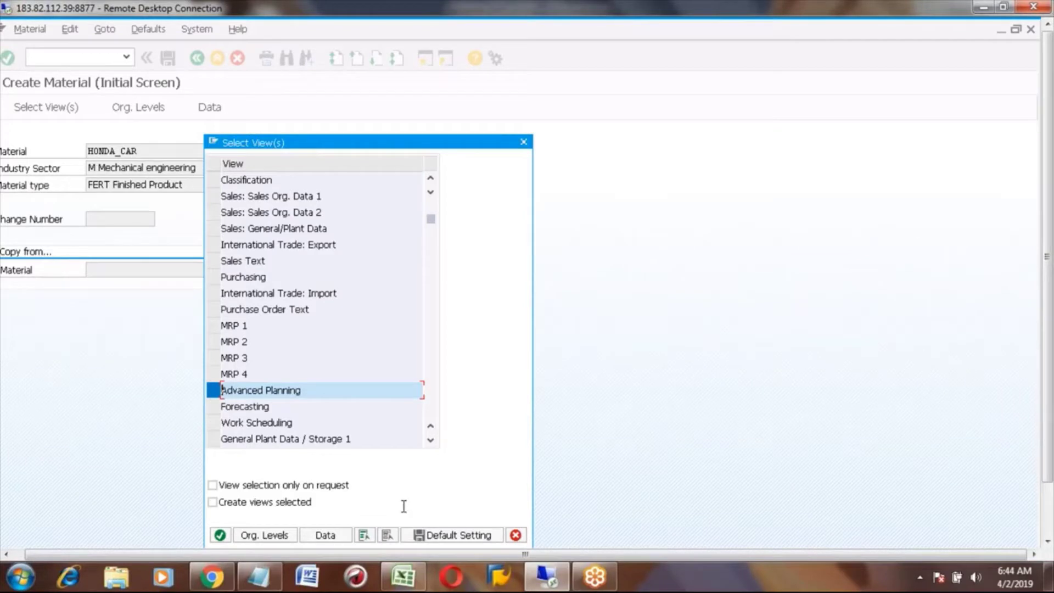
Step: Switch to the Excel notes workbook and enter PPDS in cell F79, beside APO
left_click(404, 574)
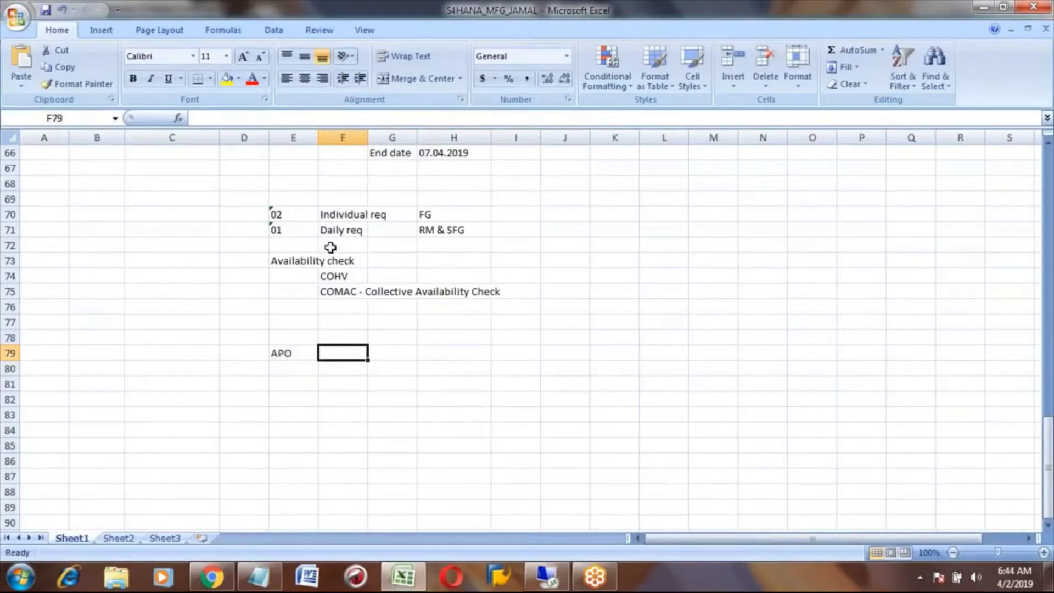
type("PPDS")
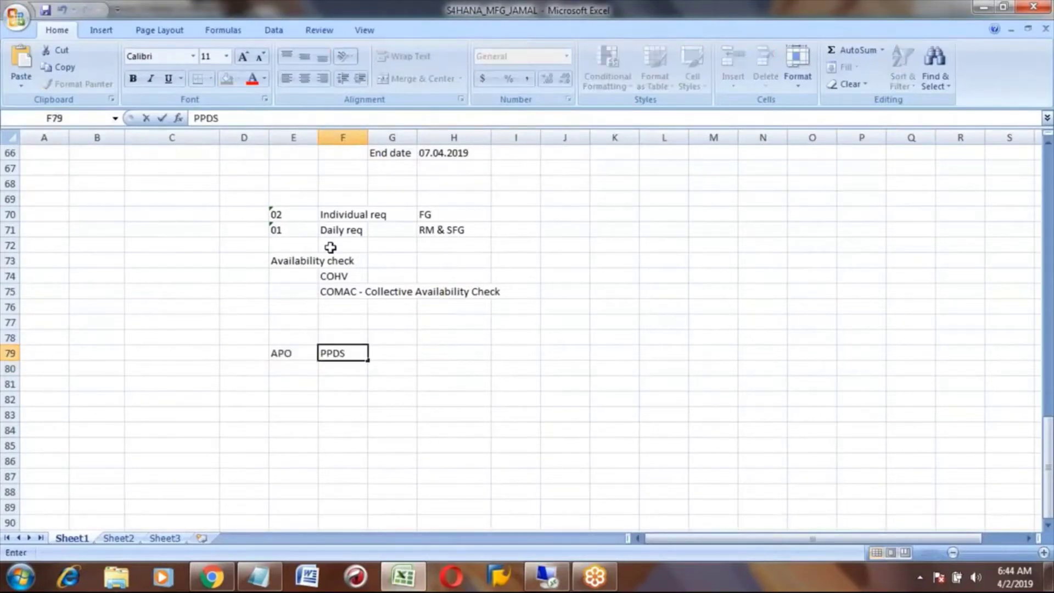
key("Tab")
key("Left")
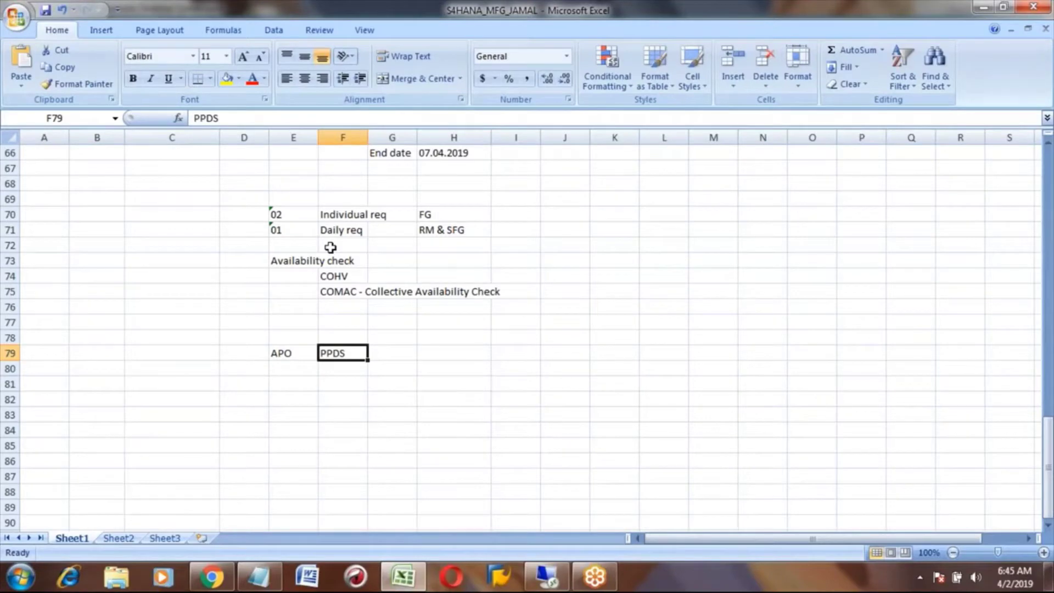
Step: Return to SAP and add the MRP 1, MRP 2, MRP 3, MRP 4 and Work Scheduling views to the selection
key("alt+Tab")
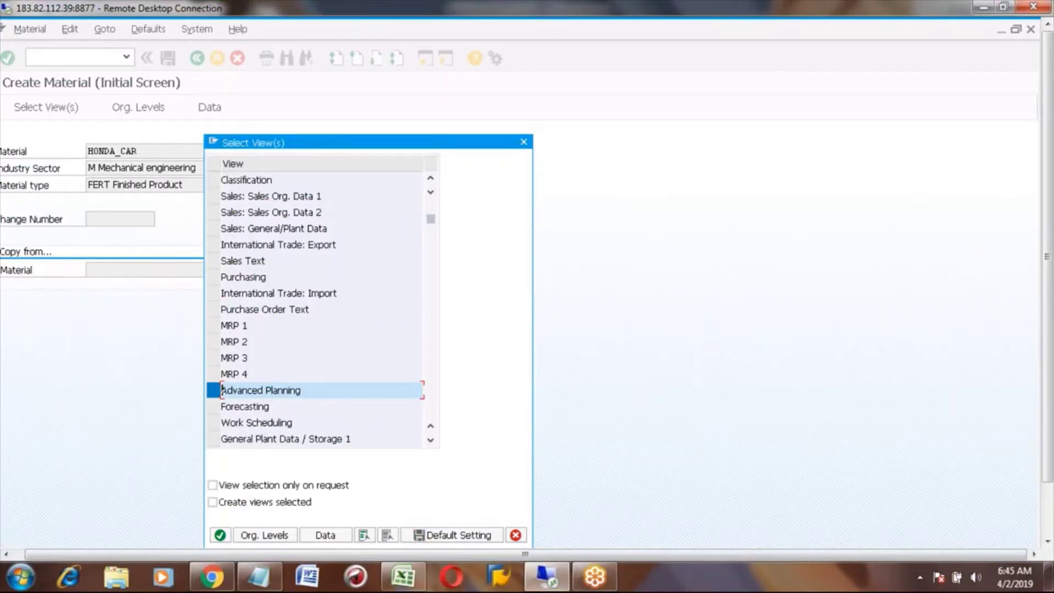
left_click(213, 326)
left_click(214, 341)
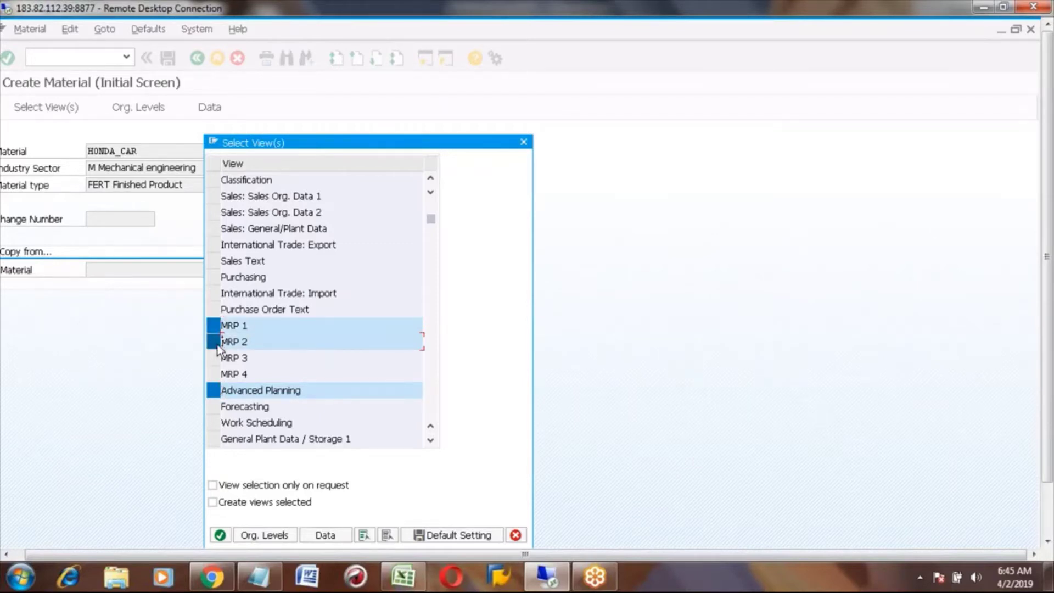
left_click(214, 358)
left_click(214, 374)
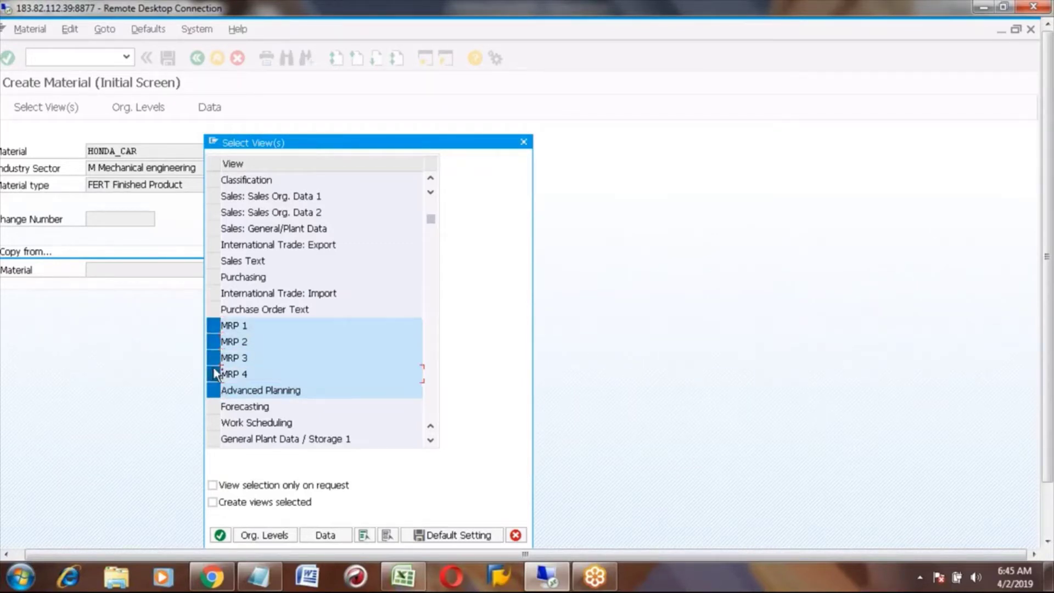
left_click(213, 423)
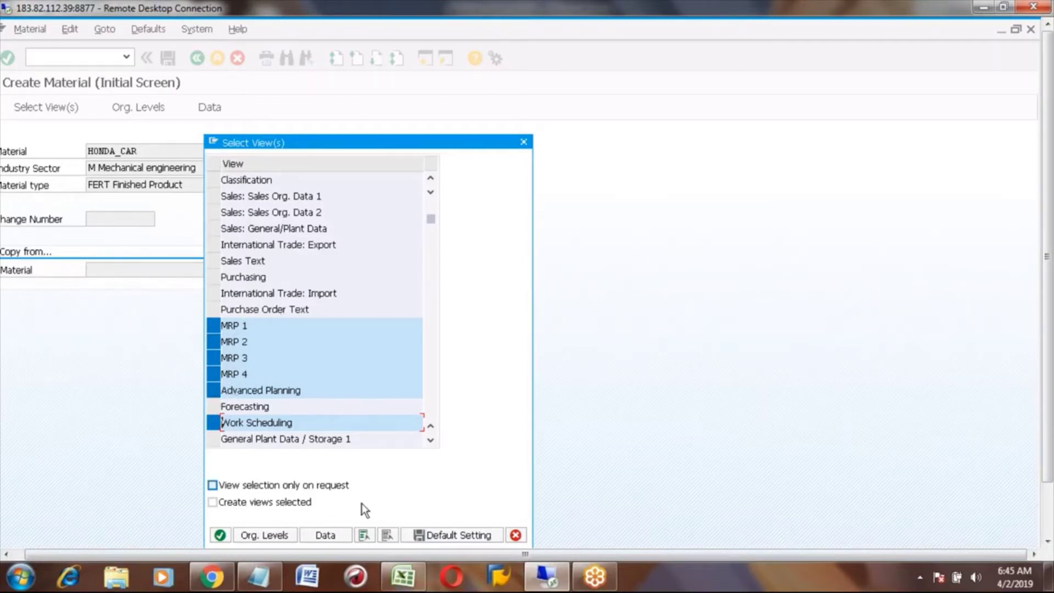
Step: Clear the whole view selection and select only the Forecasting view
left_click(387, 535)
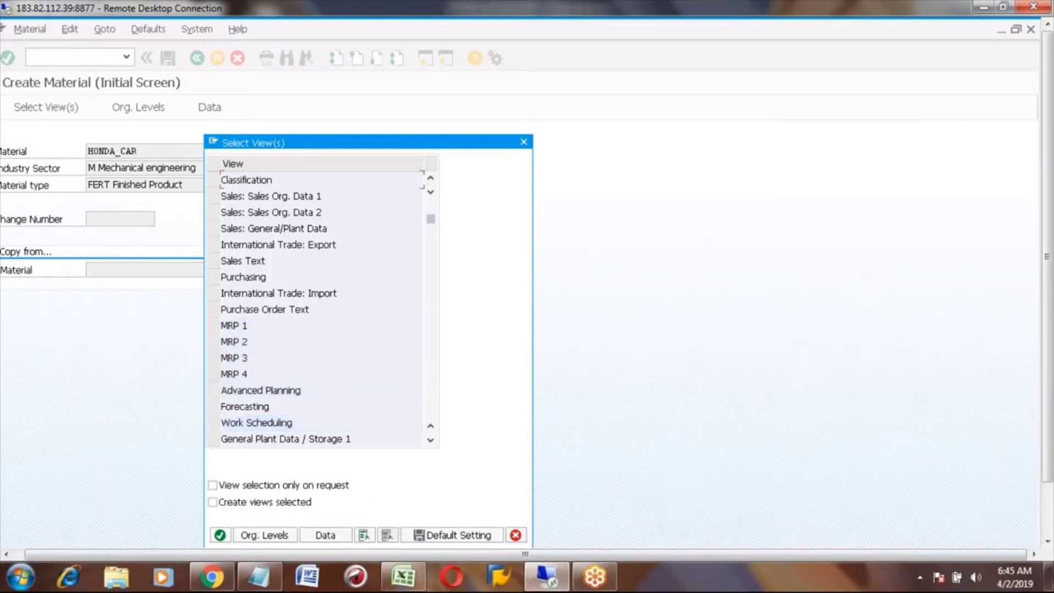
left_click(214, 407)
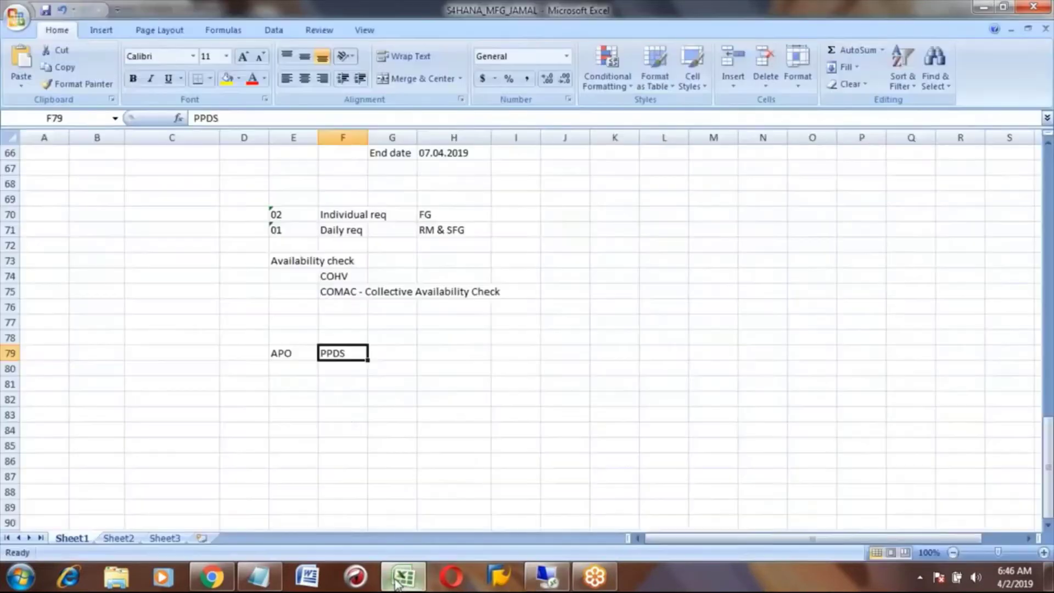
Step: Switch to the Excel notes and enter "MRP type" in E81 and "Forecast planning" in F81
left_click(403, 576)
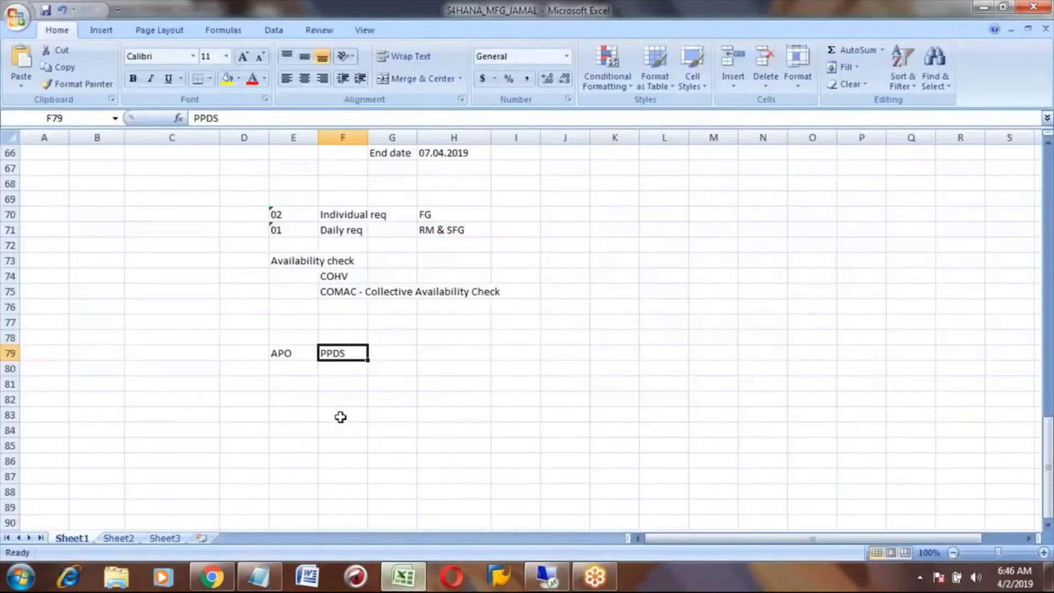
left_click(297, 387)
type("M")
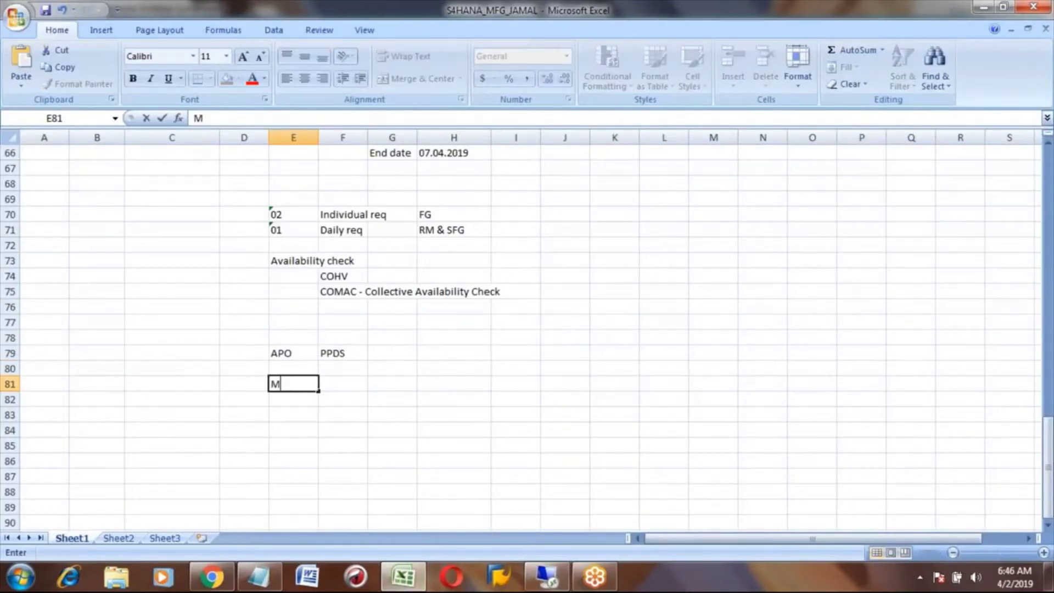
type("RP type")
key("Tab")
type("F")
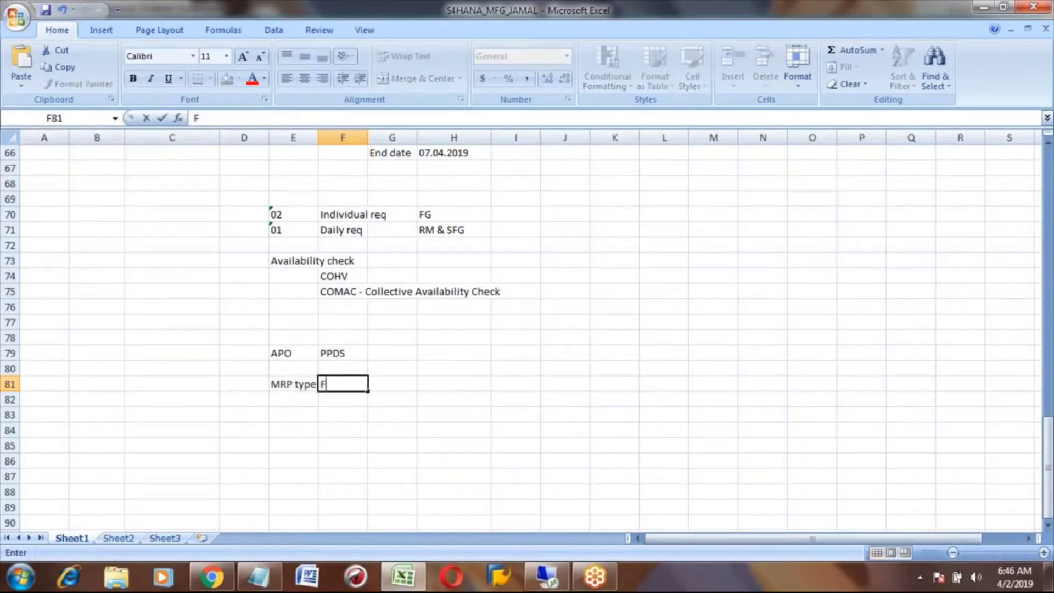
type("orecast planning")
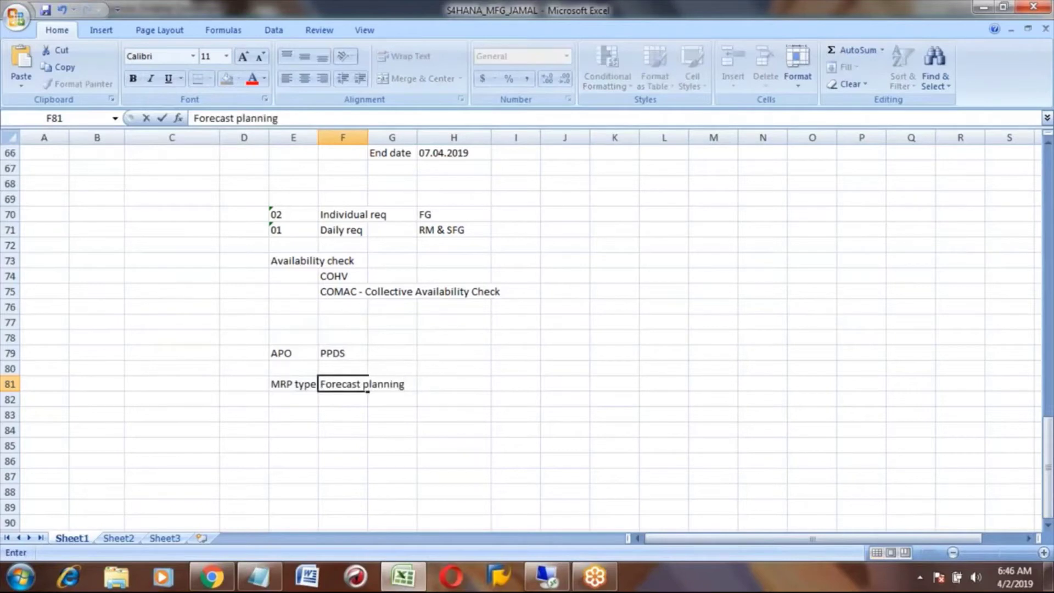
key("Return")
left_click(364, 384)
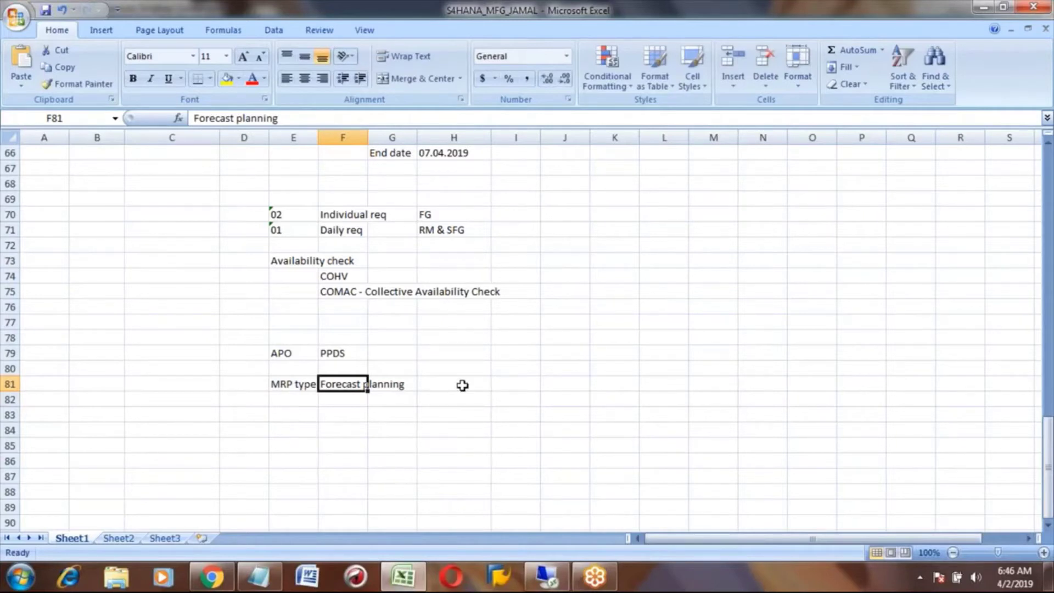
key("Down")
key("Down")
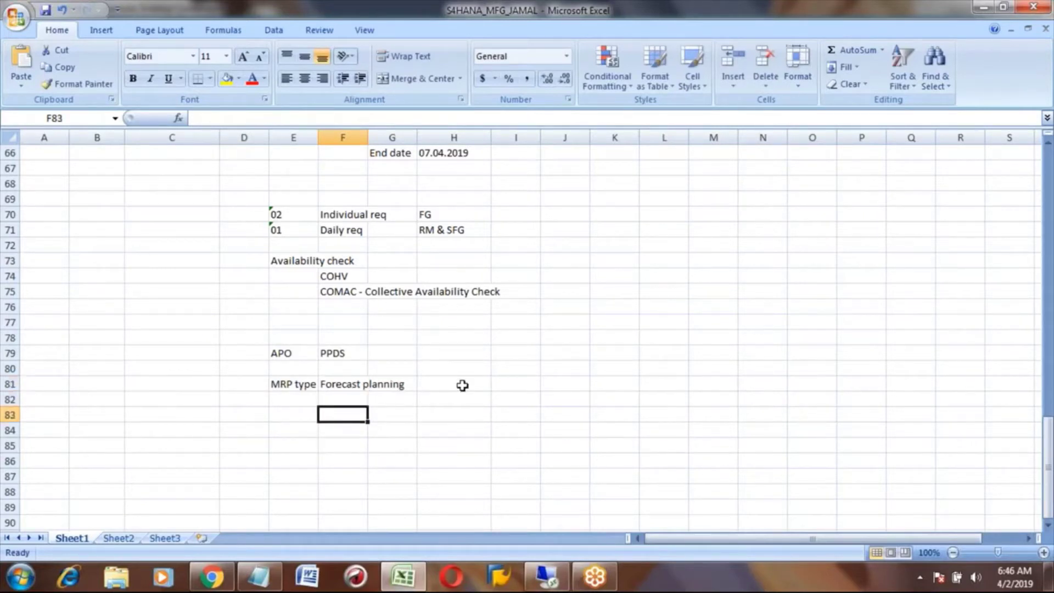
key("Up")
key("Up")
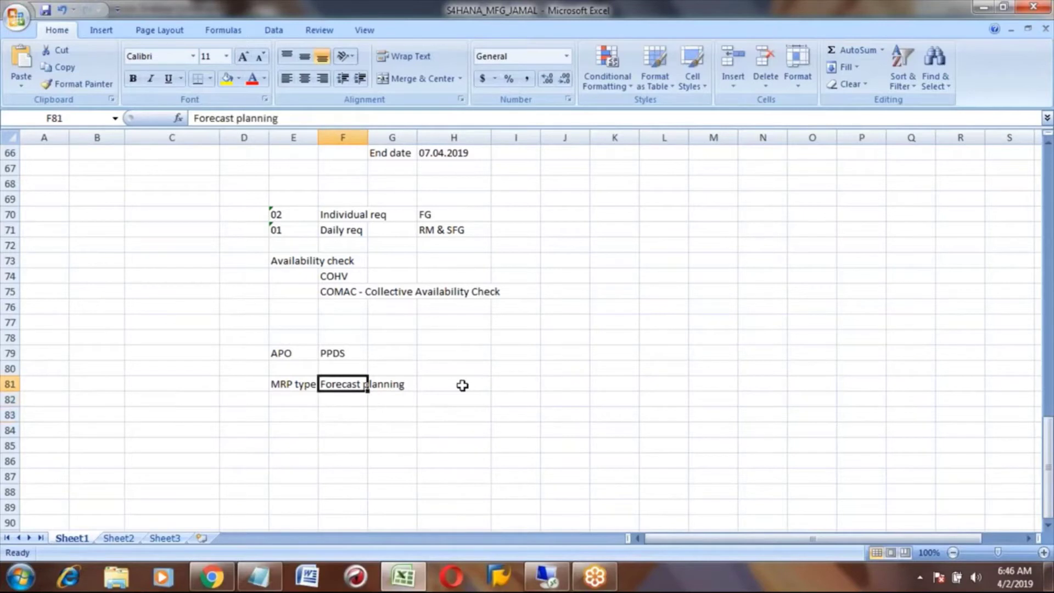
key("Down")
key("Down")
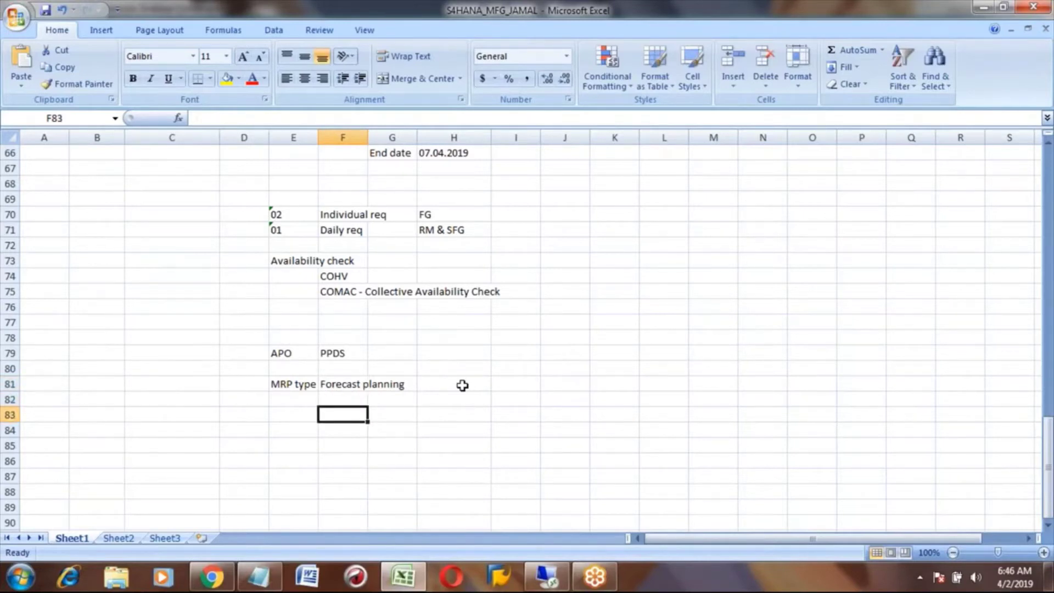
key("Up")
key("Up")
Step: Enter "APO-DP/SNP" in cell H81, on the same row as the Forecast planning note
left_click(462, 386)
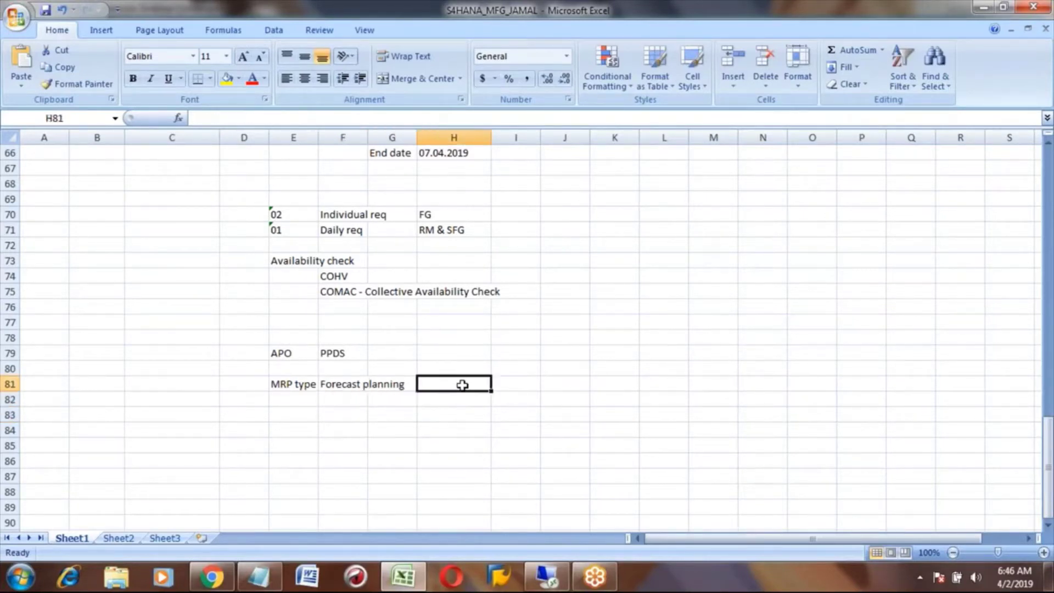
type("APO")
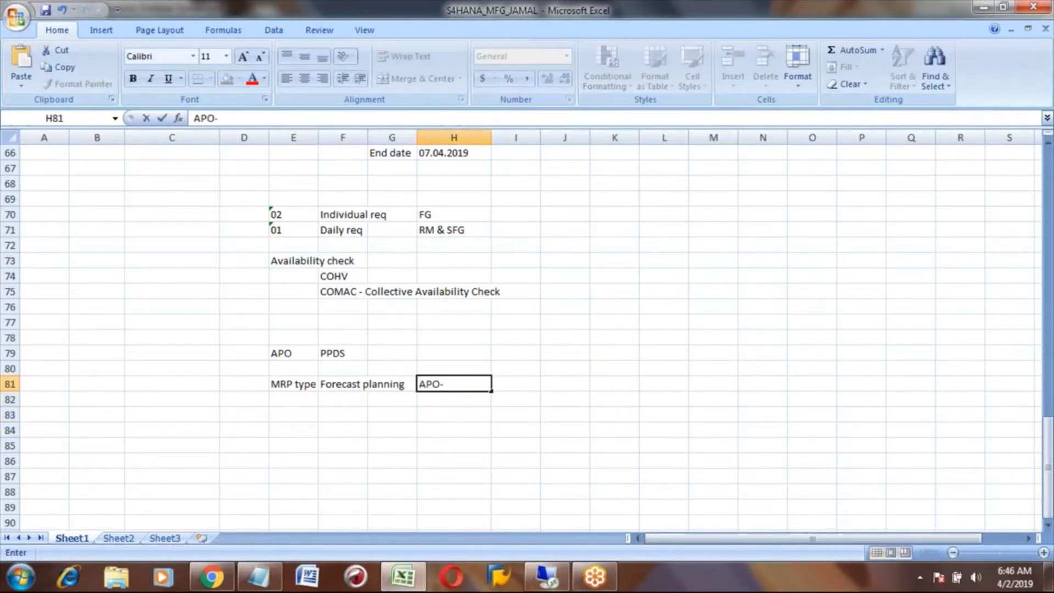
type("-DP/SNP")
key("Return")
key("Up")
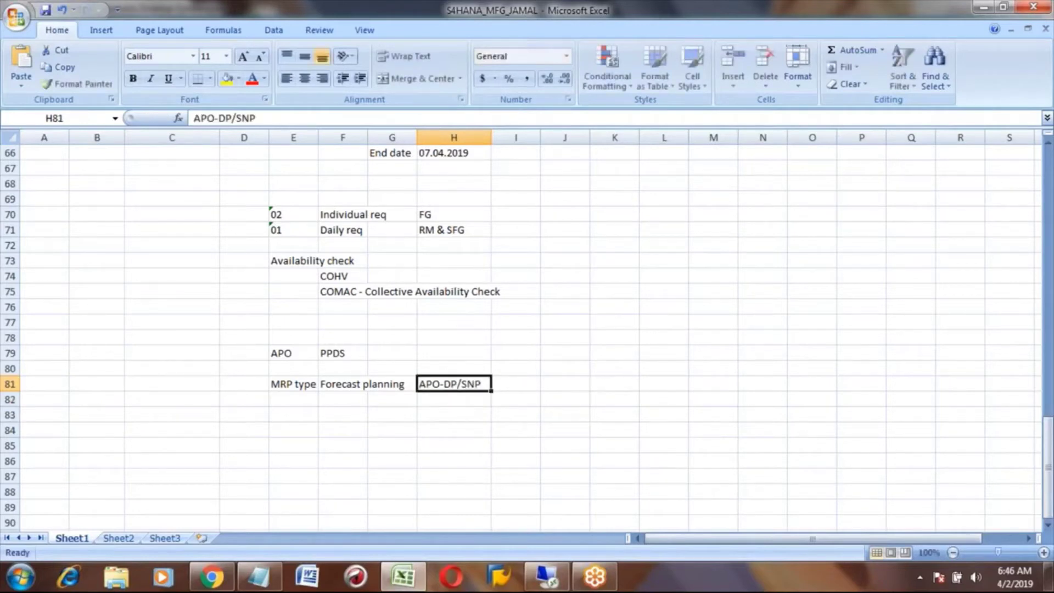
key("Left")
key("Left")
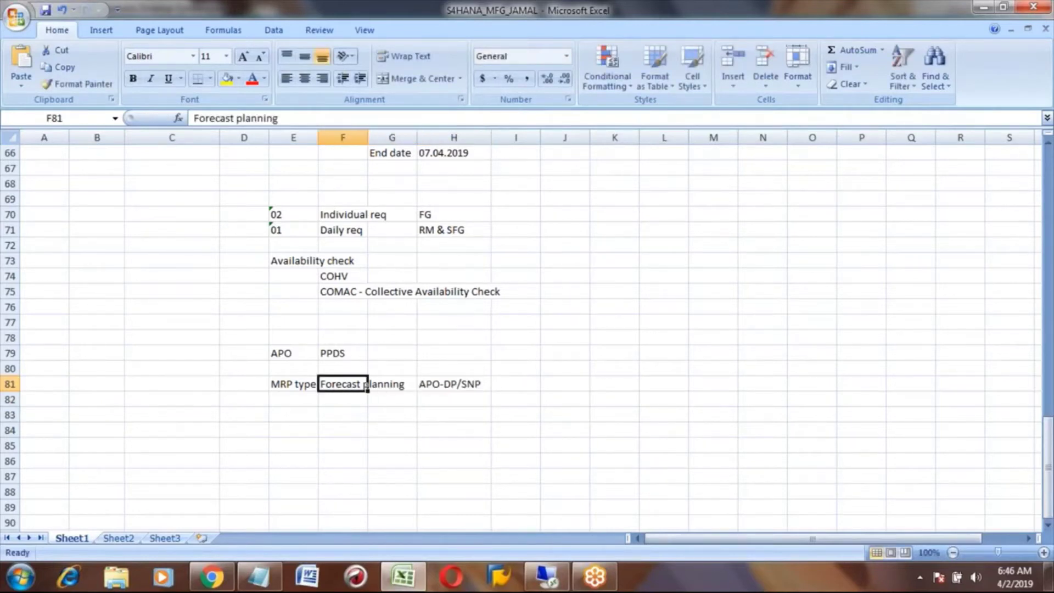
key("Right")
key("Right")
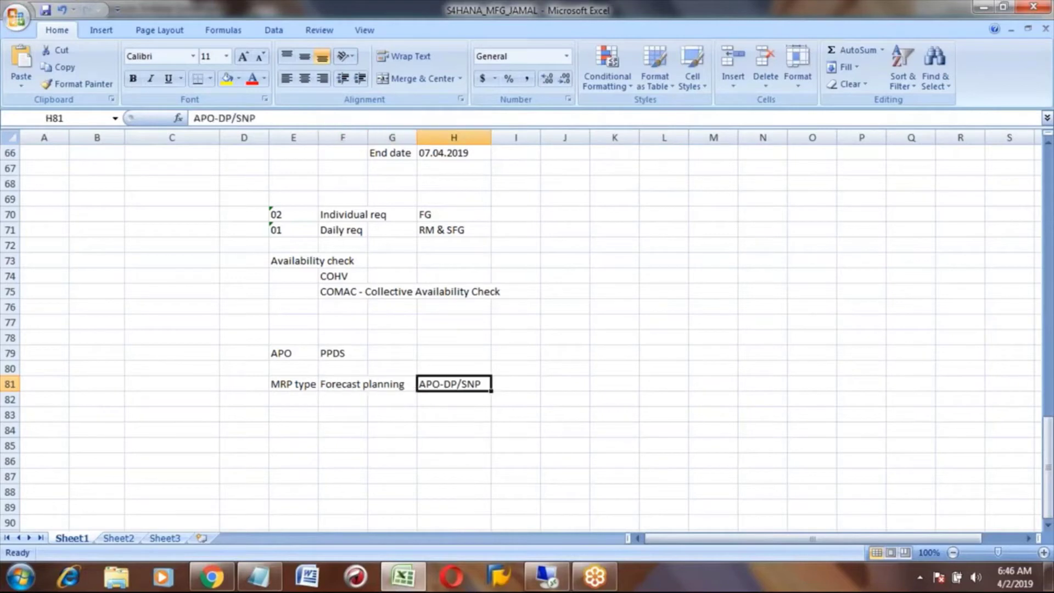
Step: Enter "IBP-Demand / Supply" in cell H82, directly below the APO-DP/SNP note
key("Down")
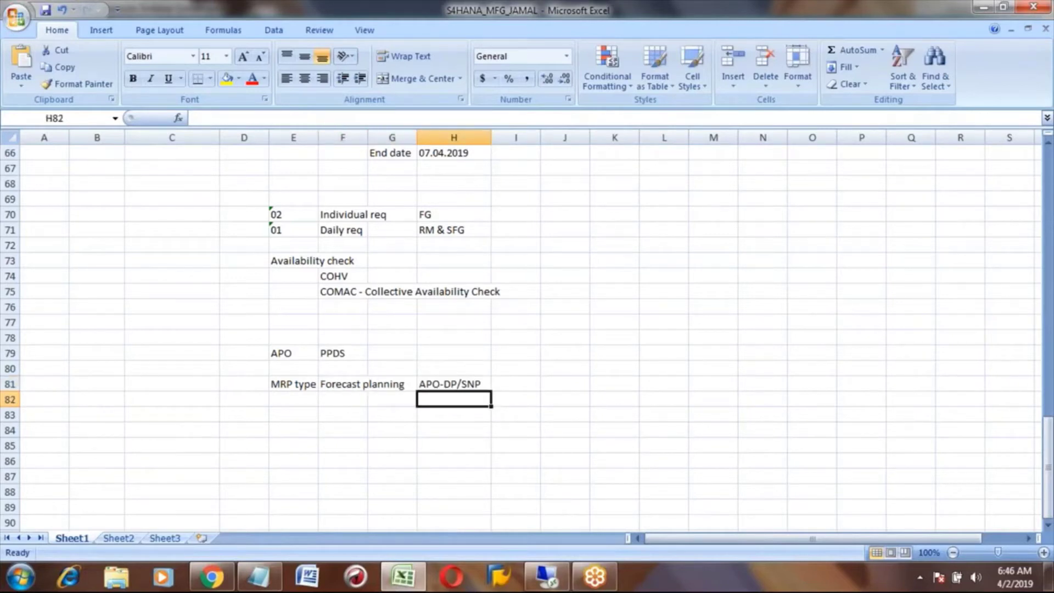
type("IBP-")
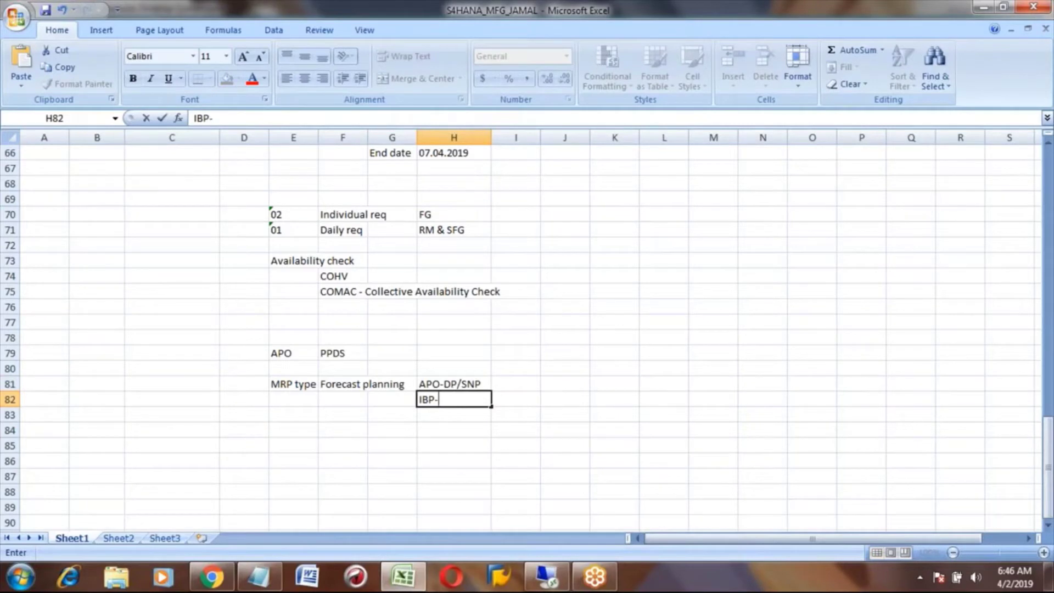
type("Demdna")
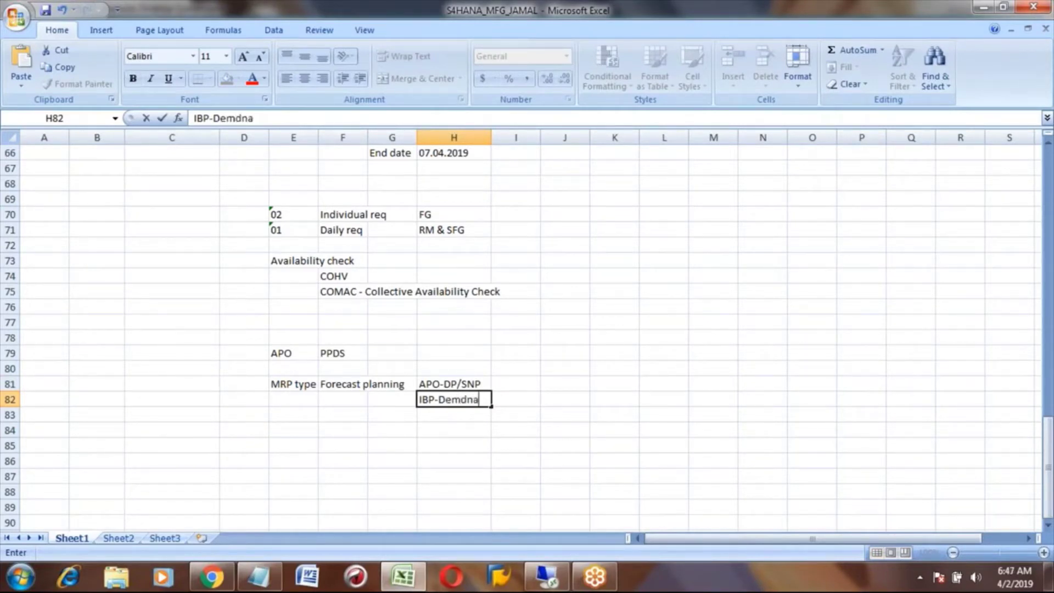
key("BackSpace")
key("BackSpace")
key("BackSpace")
type("and / Supll")
key("BackSpace")
key("BackSpace")
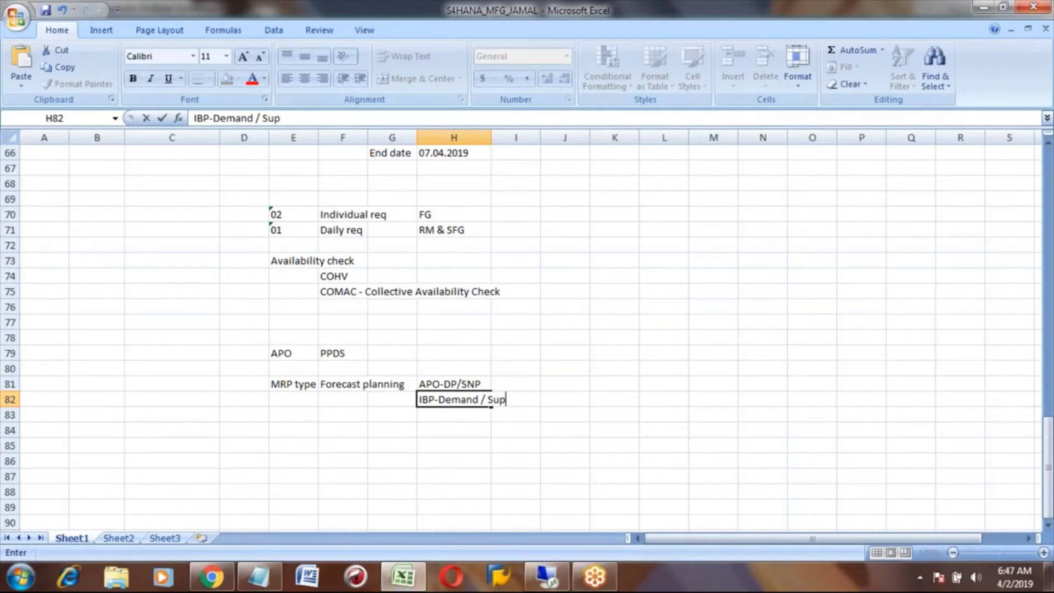
type("ply")
key("Return")
key("Up")
key("Up")
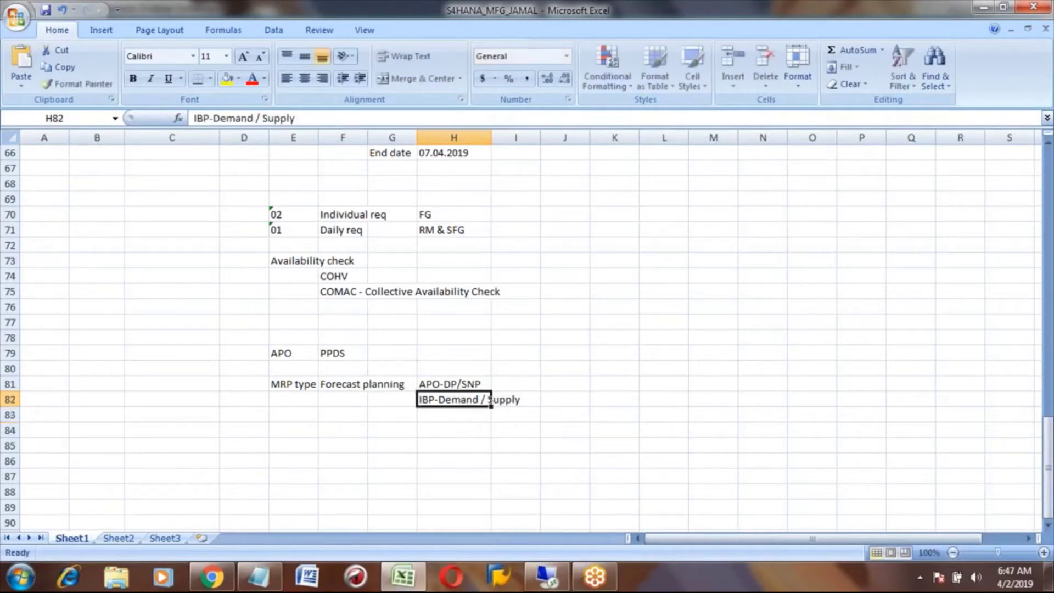
left_click(365, 385)
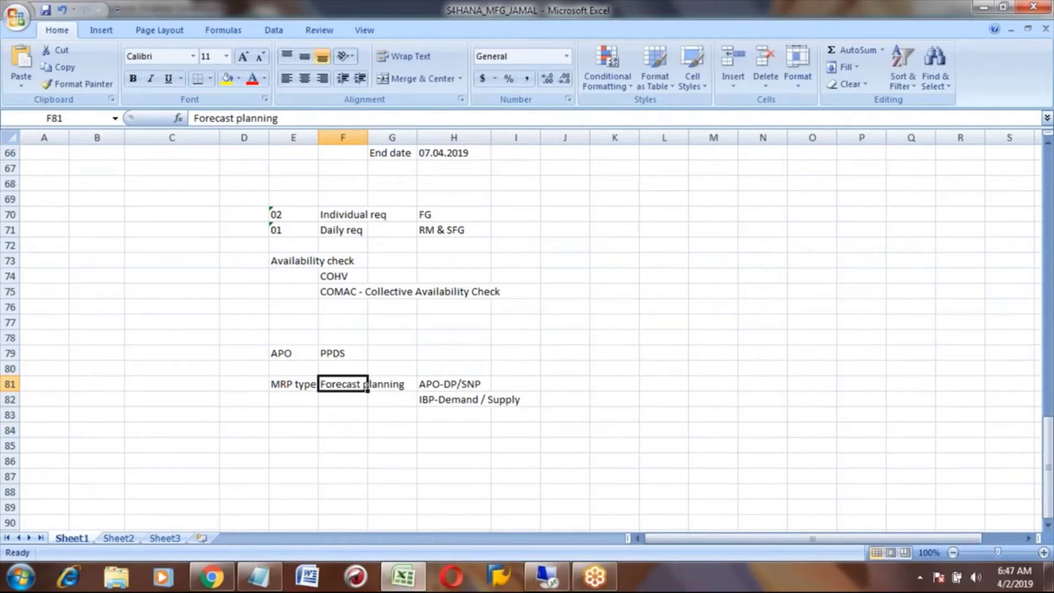
Step: Return to SAP, confirm the view selection for material HONDA_CAR and go to its Work scheduling view
key("alt+Tab")
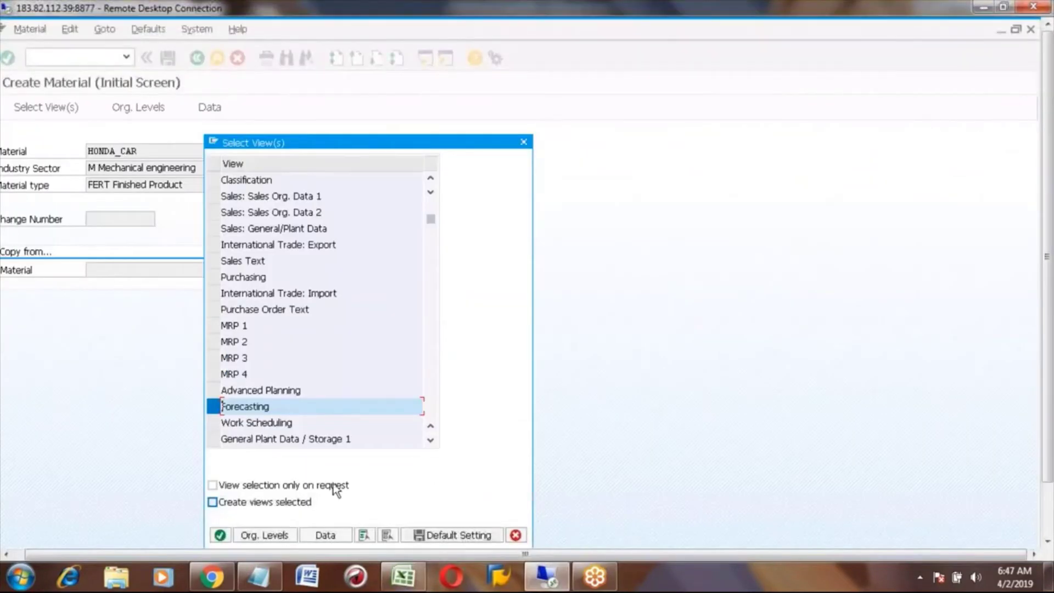
left_click(222, 407)
key("Return")
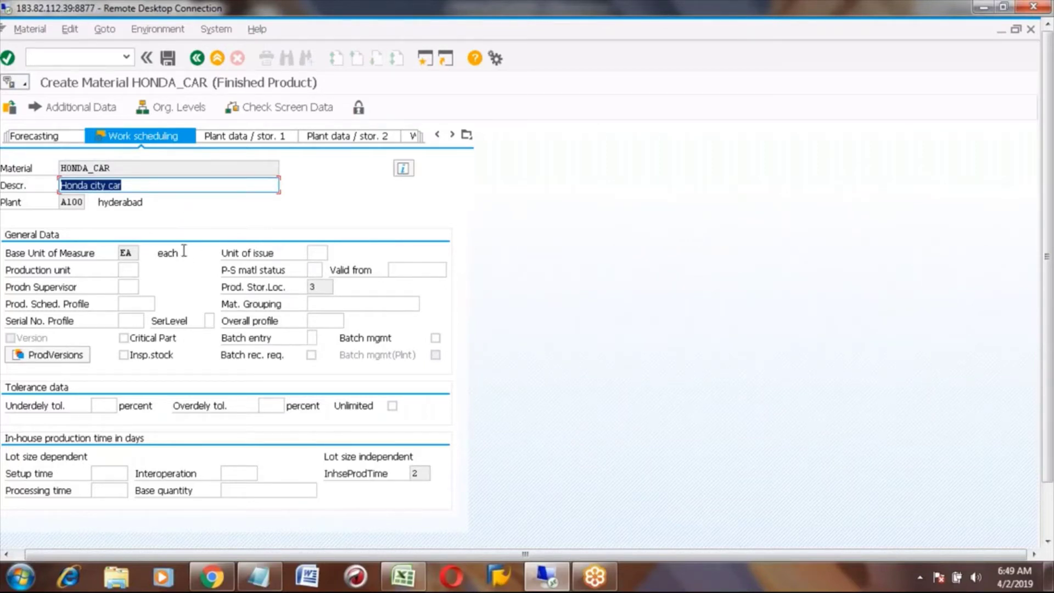
Step: Display the field help for Prod. Sched. Profile in the General Data section and dismiss the browser security message
left_click(38, 307)
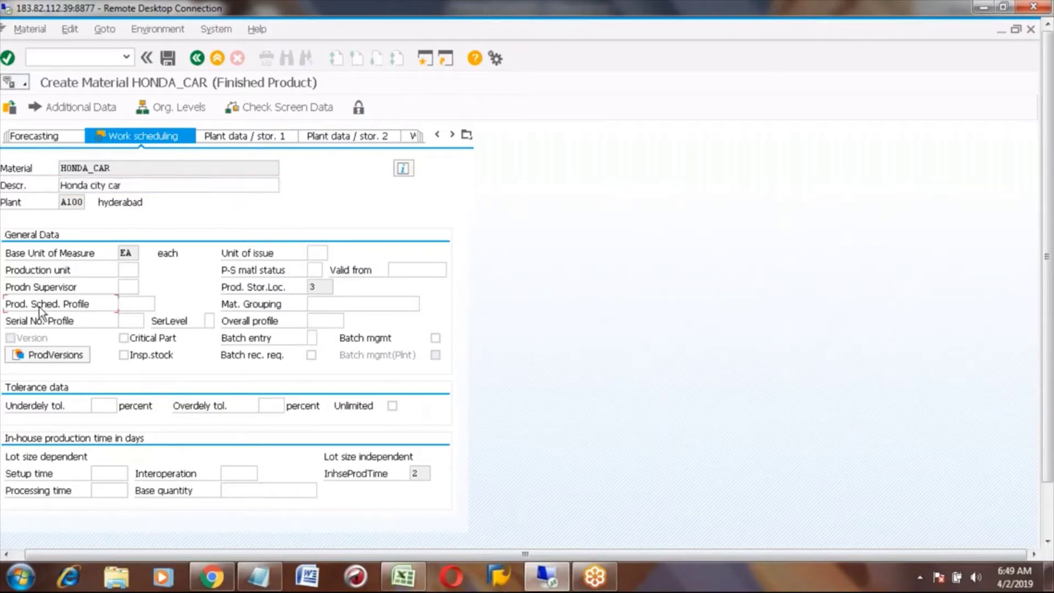
left_click(133, 305)
left_click(164, 305)
key("F1")
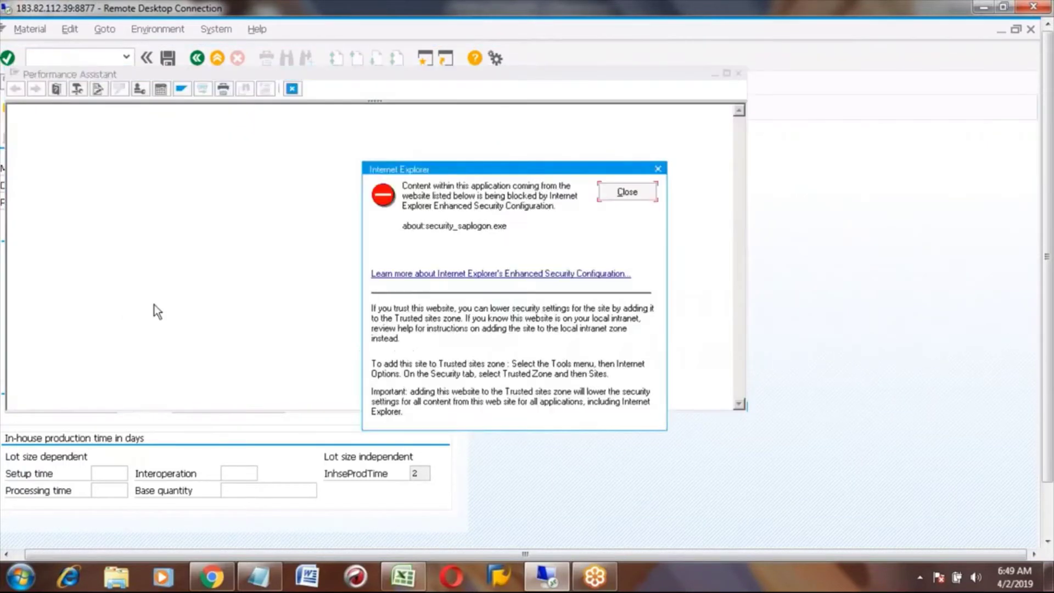
left_click(626, 192)
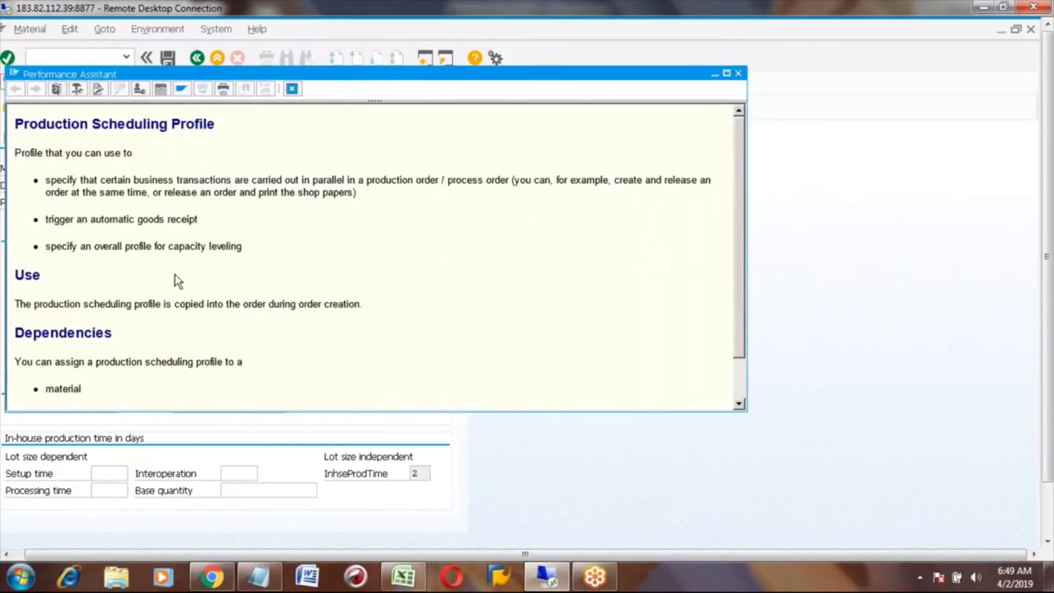
Step: Go from the field help to customizing and execute the Production Orders activity Define Production Scheduling Profile
left_click(139, 90)
left_click(317, 207)
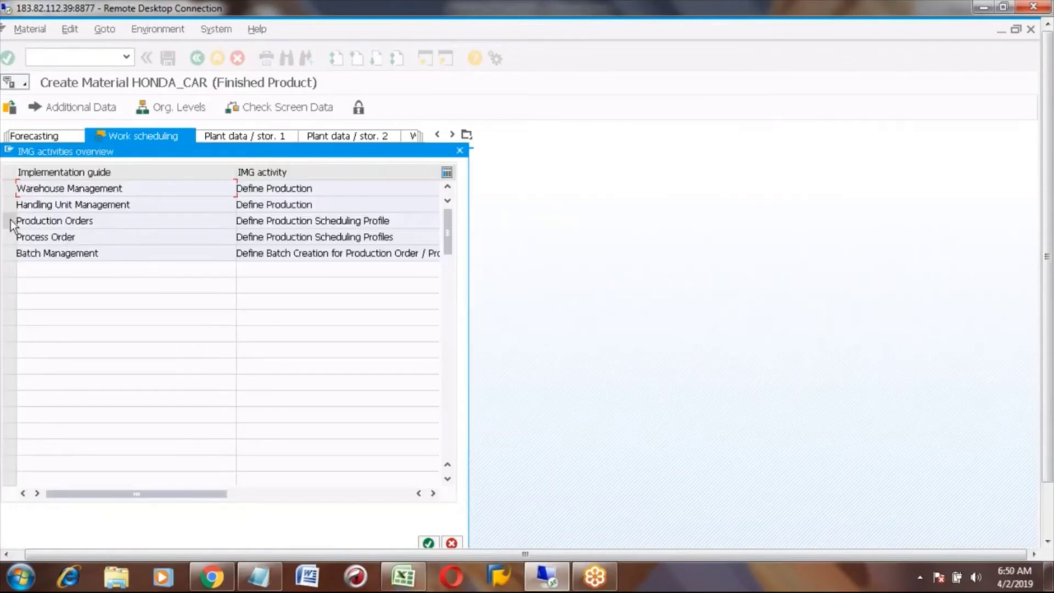
left_click(8, 220)
left_click(429, 543)
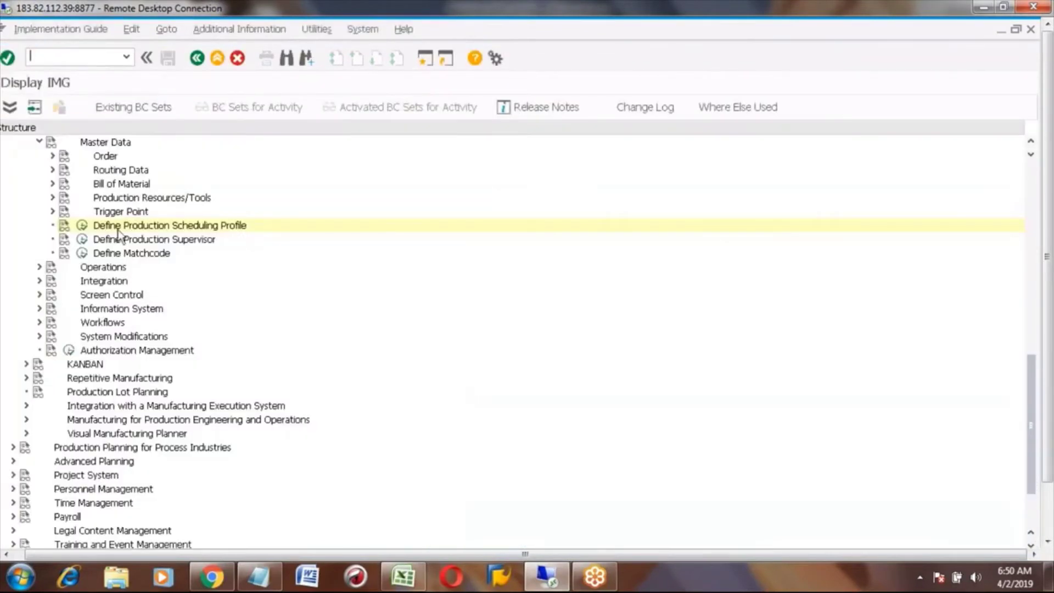
left_click(82, 225)
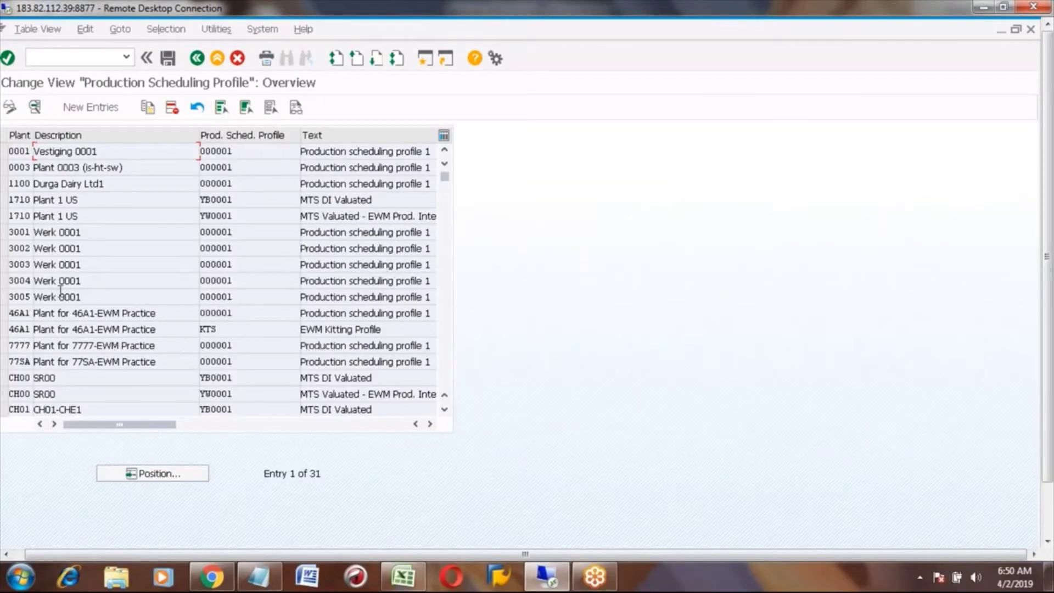
Step: Copy the plant 3001 entry of production scheduling profile 000001 to plant A100
left_click(6, 233)
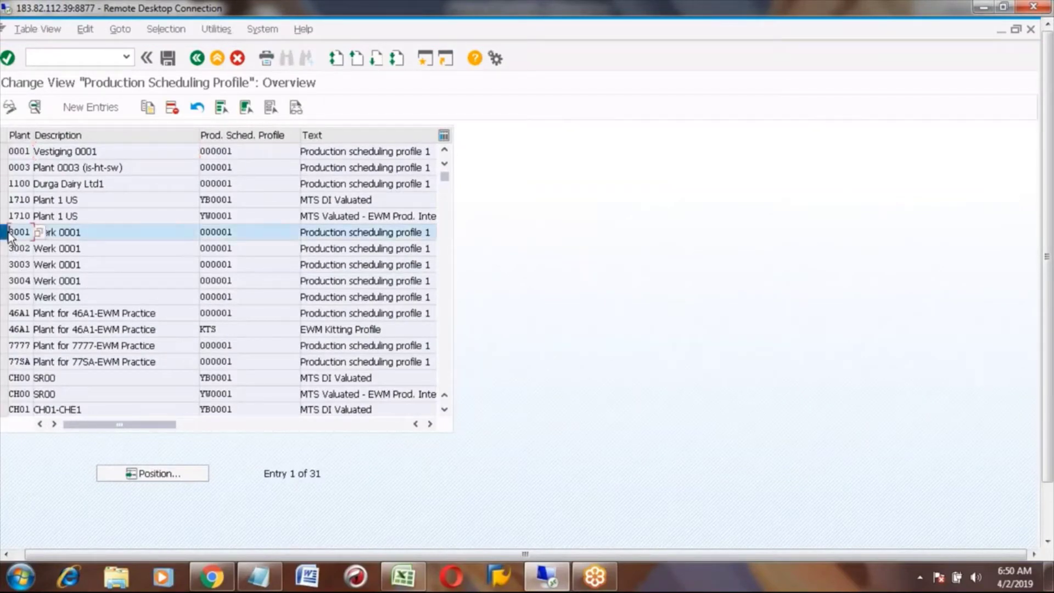
left_click(148, 108)
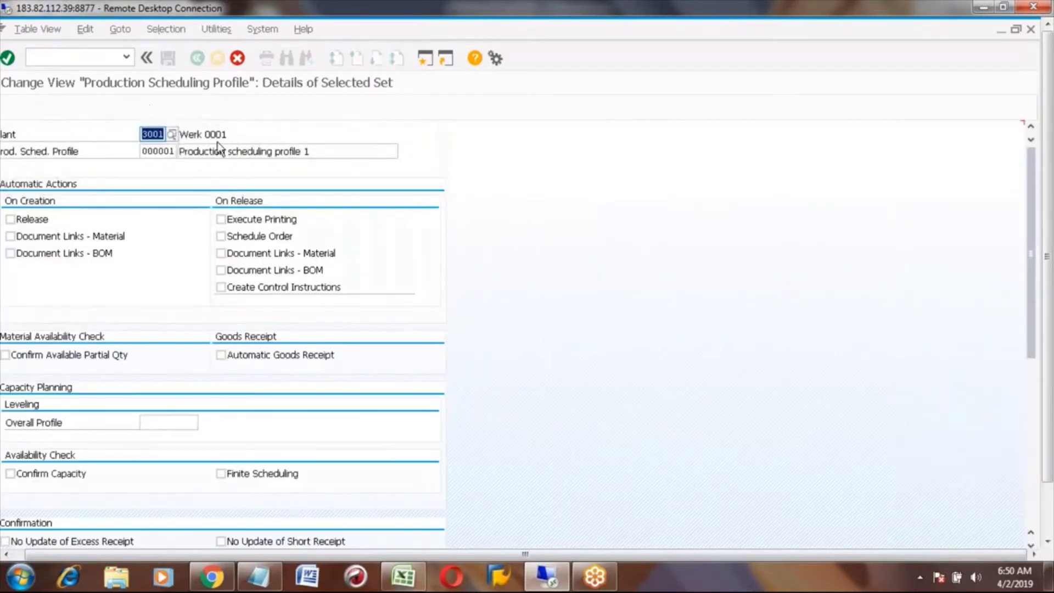
type("A100")
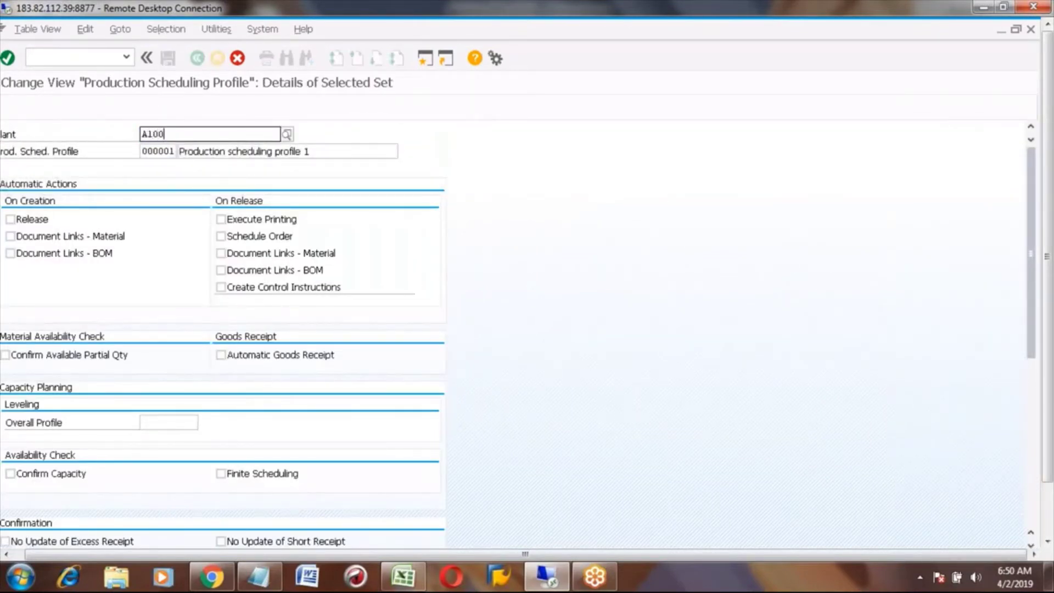
key("Return")
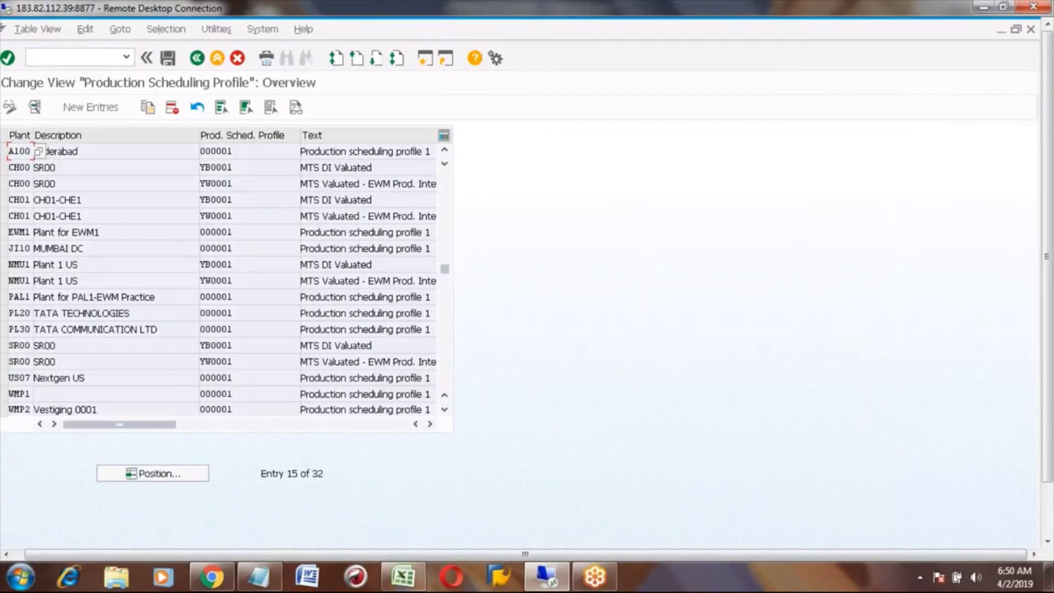
Step: Open the details of the plant A100 entry for production scheduling profile 000001
left_click(8, 152)
left_click(35, 107)
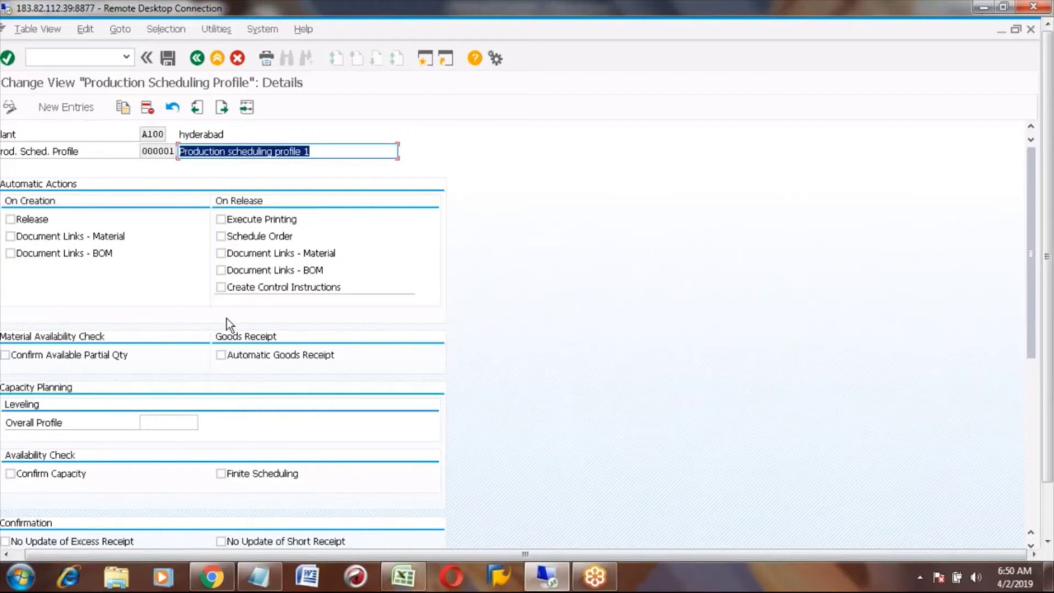
left_click(6, 554)
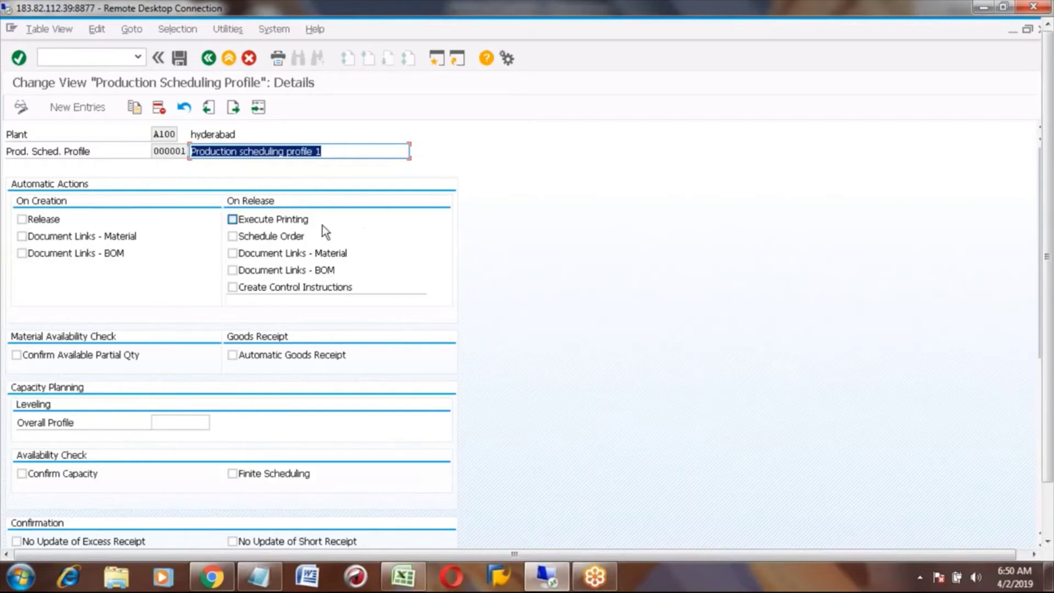
Step: Activate Execute Printing and Document Links - Material on release, leaving Document Links - BOM and the on-creation Release option off
left_click(232, 220)
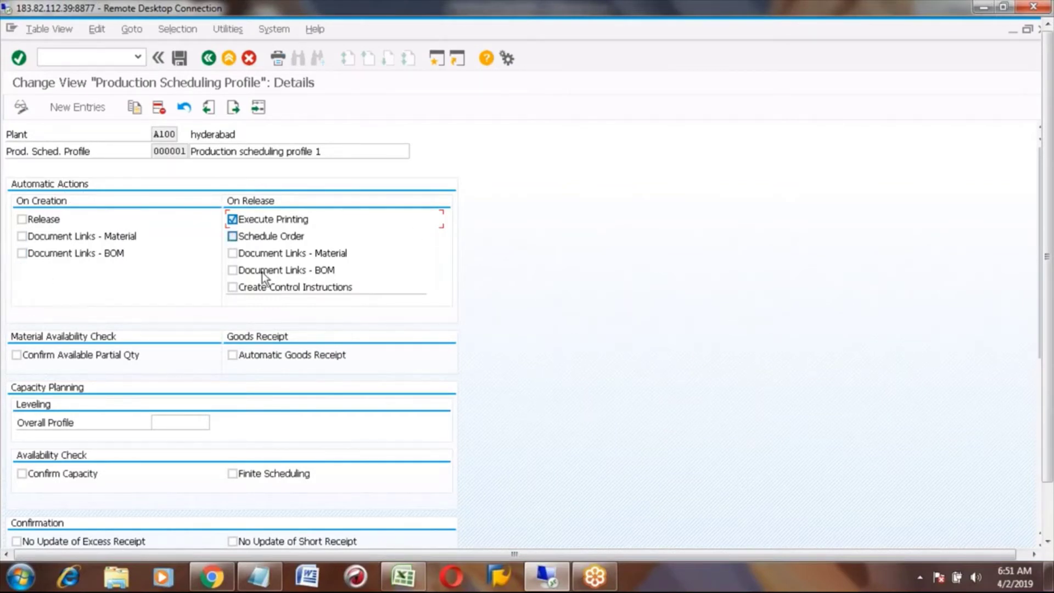
left_click(233, 270)
left_click(233, 270)
left_click(232, 253)
left_click(22, 219)
left_click(21, 219)
Step: Activate Automatic Goods Receipt for the profile and leave Confirm Available Partial Qty off
left_click(232, 355)
left_click(18, 356)
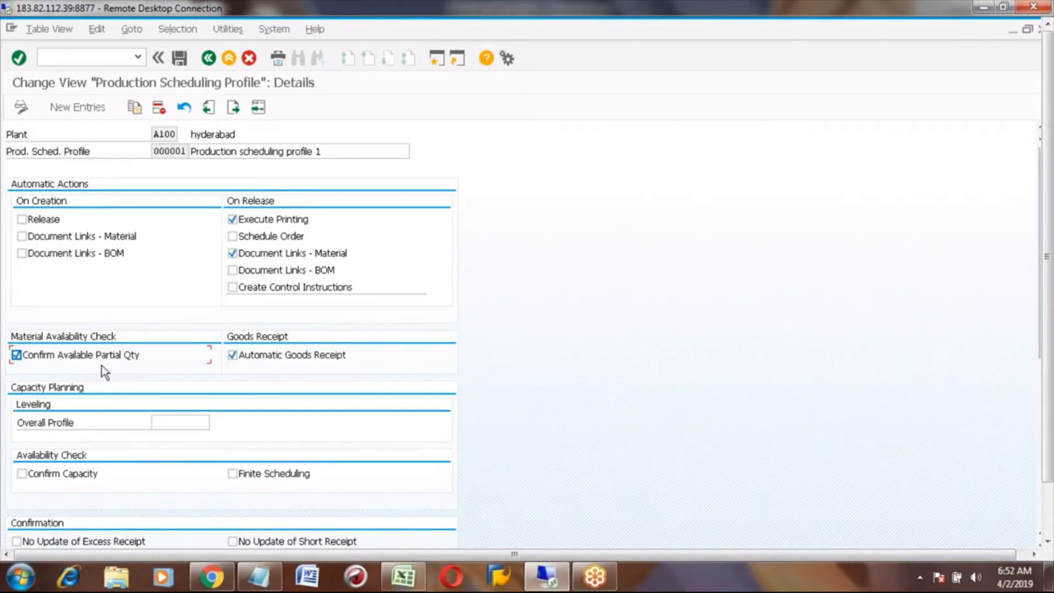
left_click(17, 356)
left_click(175, 425)
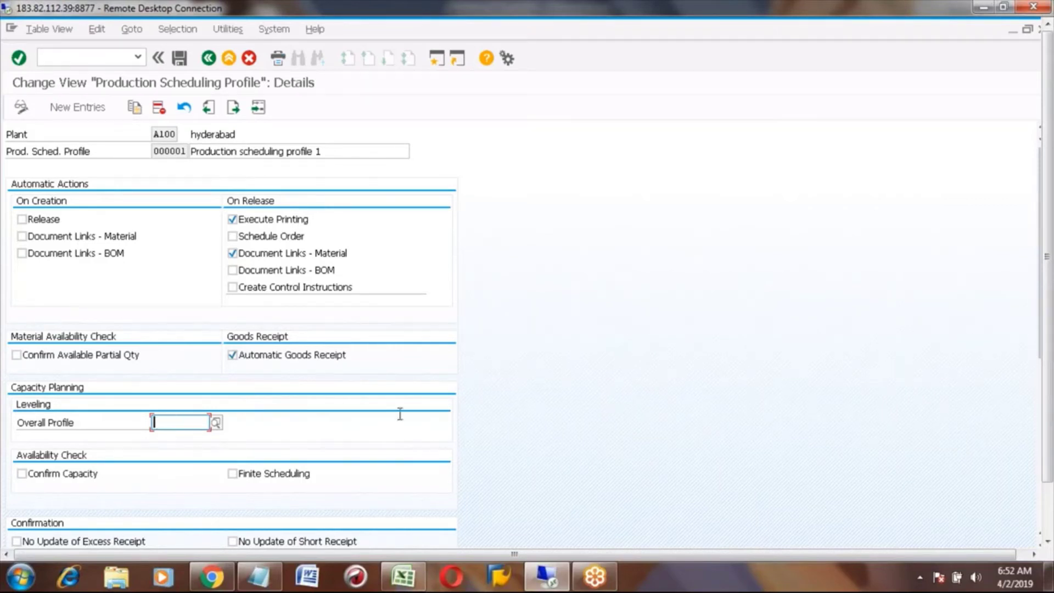
Step: Set Automatic Batch Creation in the Order to 1, Automatic Batch Creation at Time of Order Creation
left_click(1047, 514)
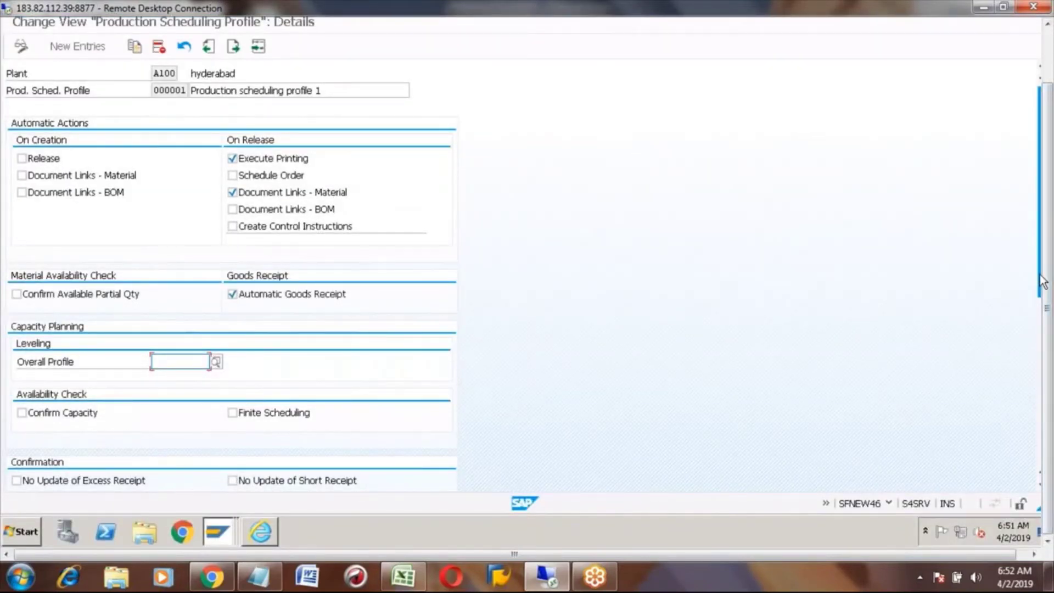
left_click(1043, 317)
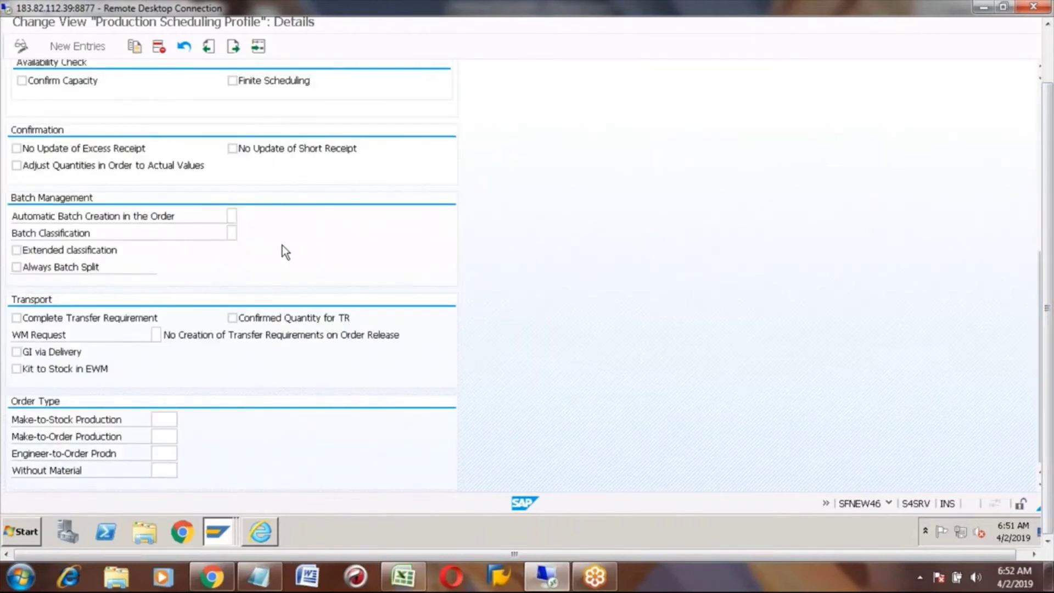
left_click(230, 216)
left_click(245, 215)
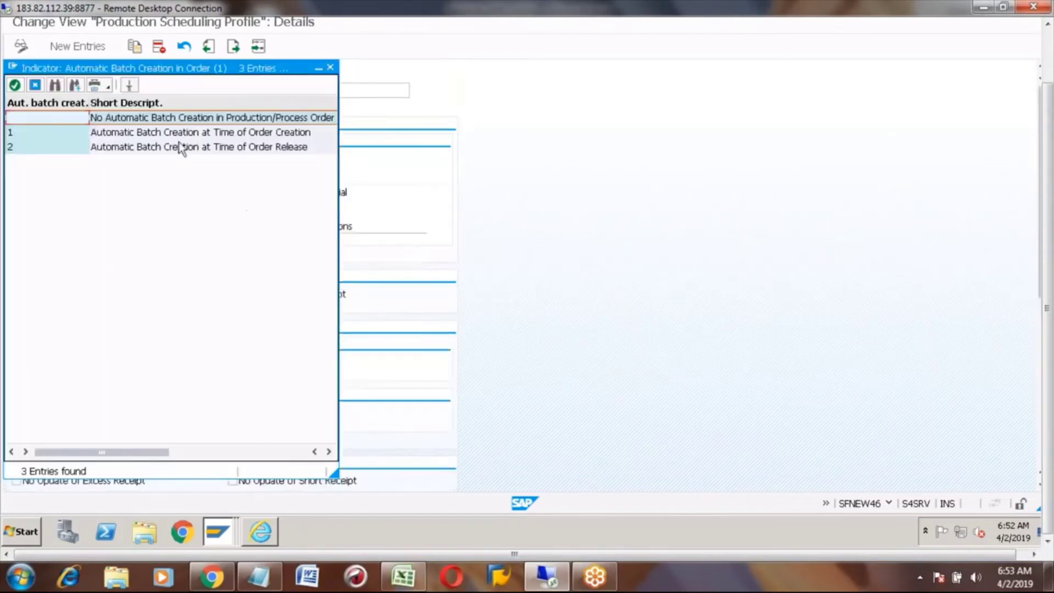
left_click(117, 131)
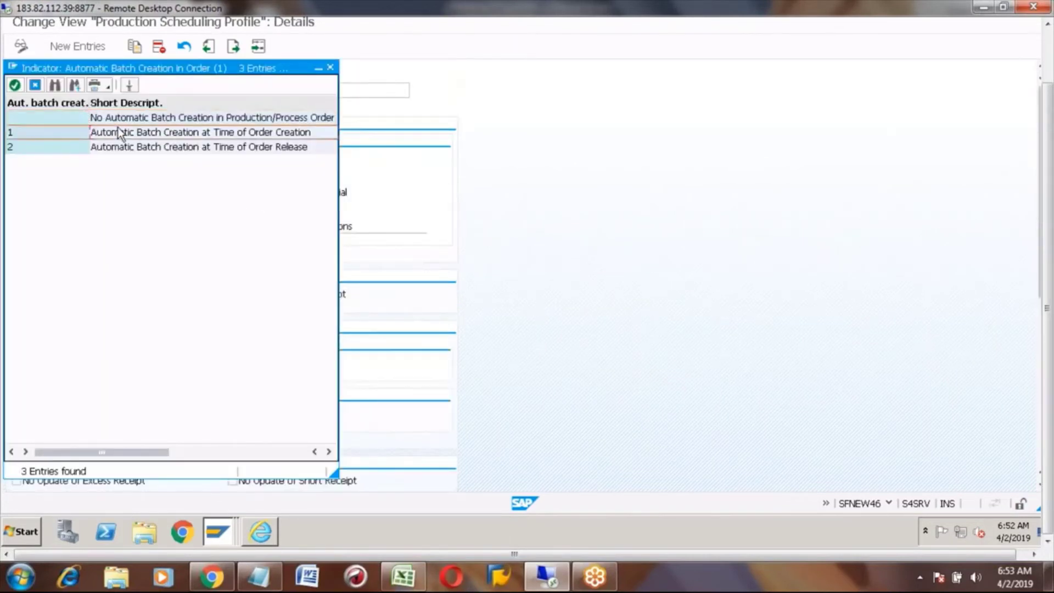
left_click(123, 147)
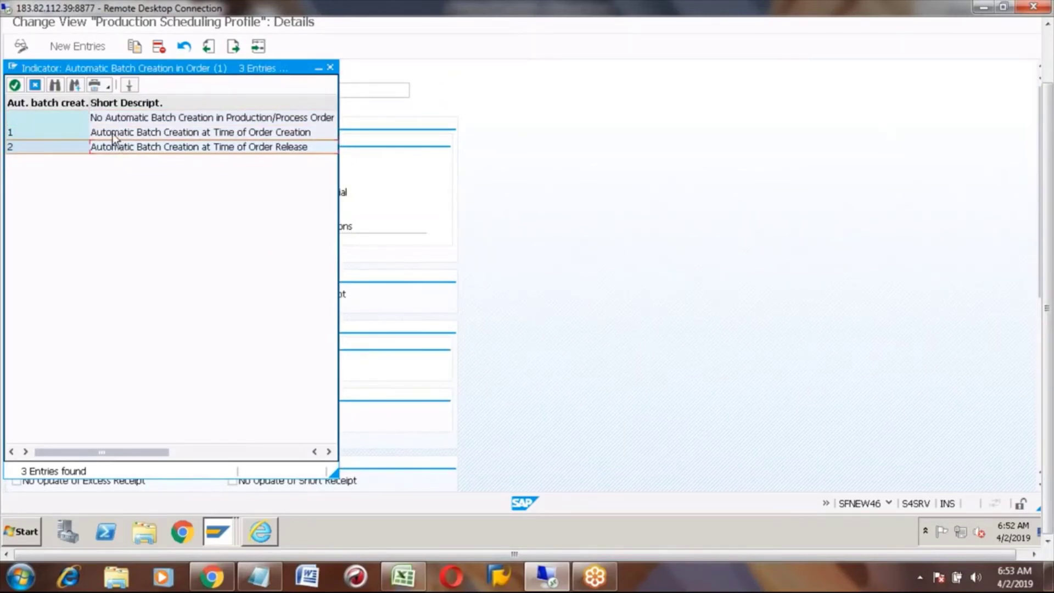
double_click(113, 133)
scroll(640, 414, "down", 2)
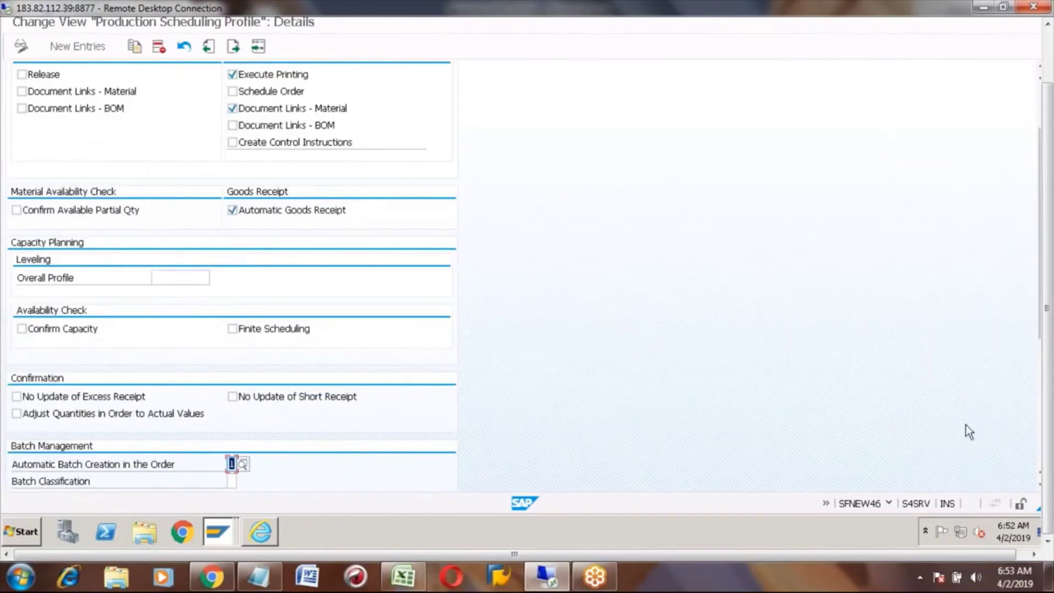
Step: Set the order type for Make-to-Stock Production to PP01
left_click(1042, 451)
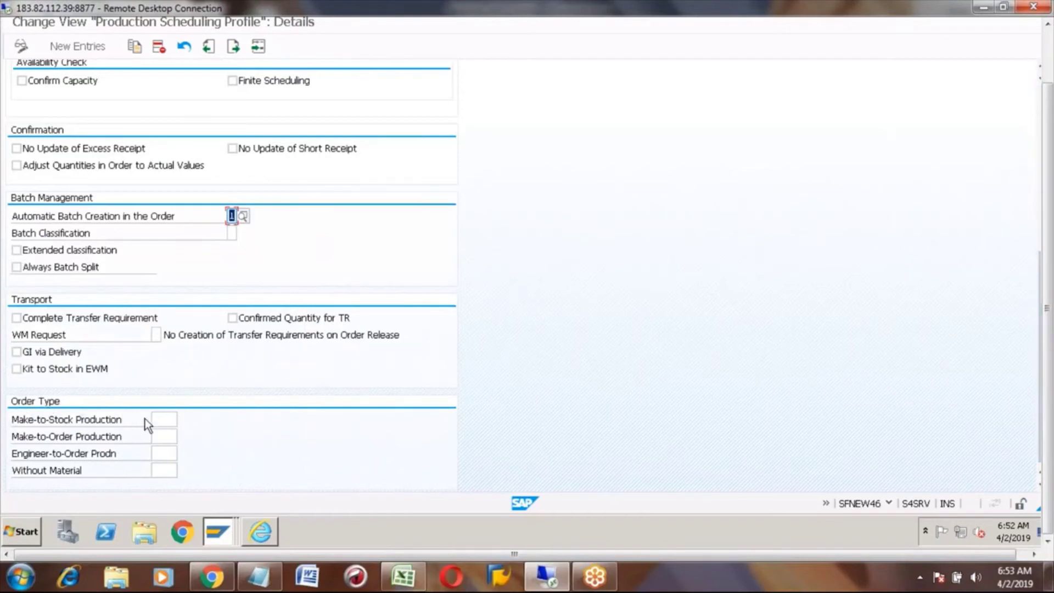
left_click(161, 418)
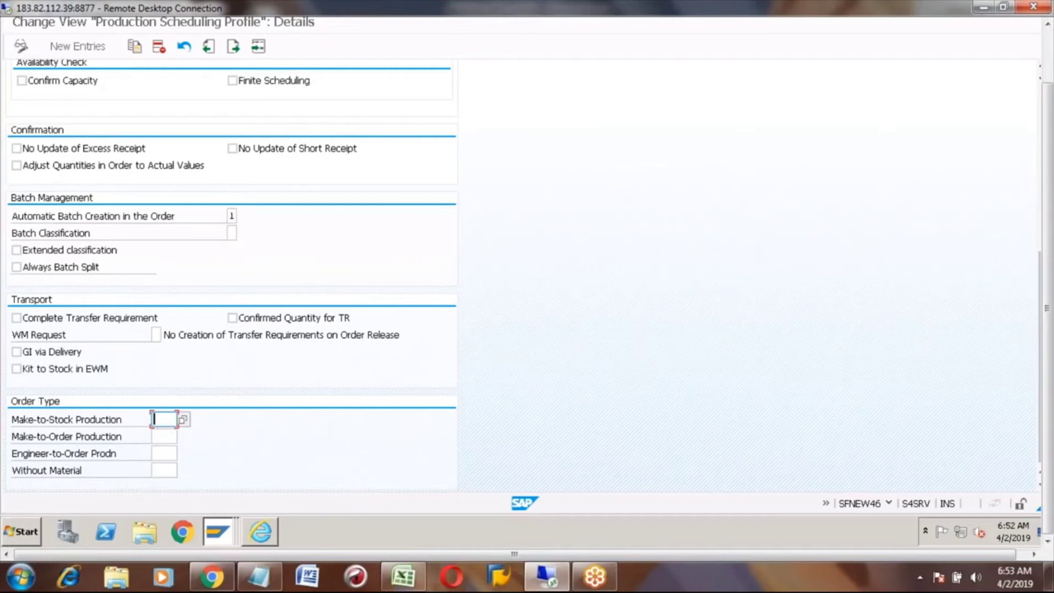
type("PP01")
Step: Save the plant A100 scheduling profile and confirm the proposed customizing request
left_click(1049, 58)
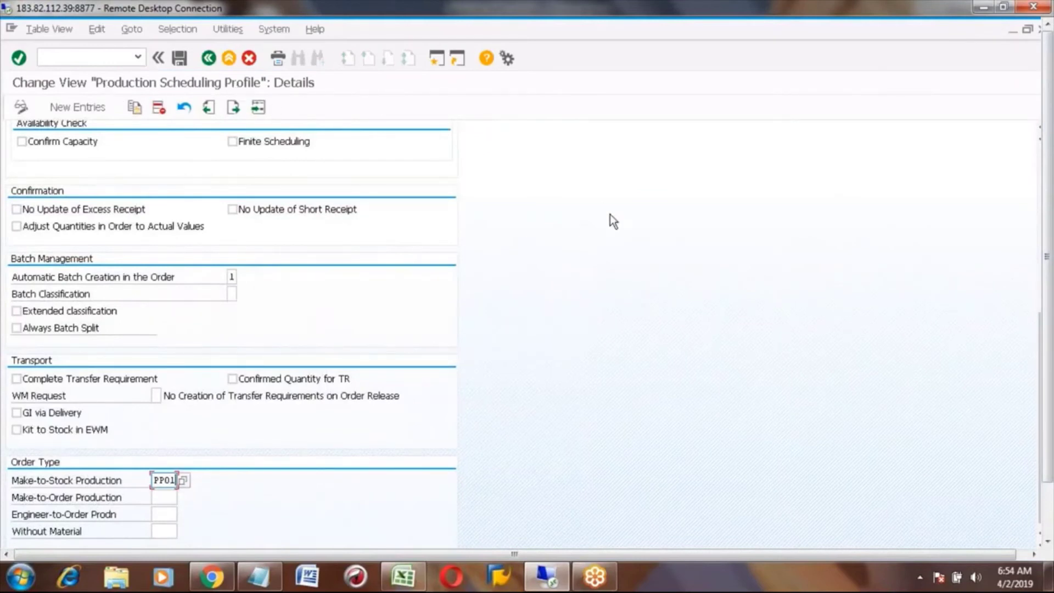
left_click(1039, 153)
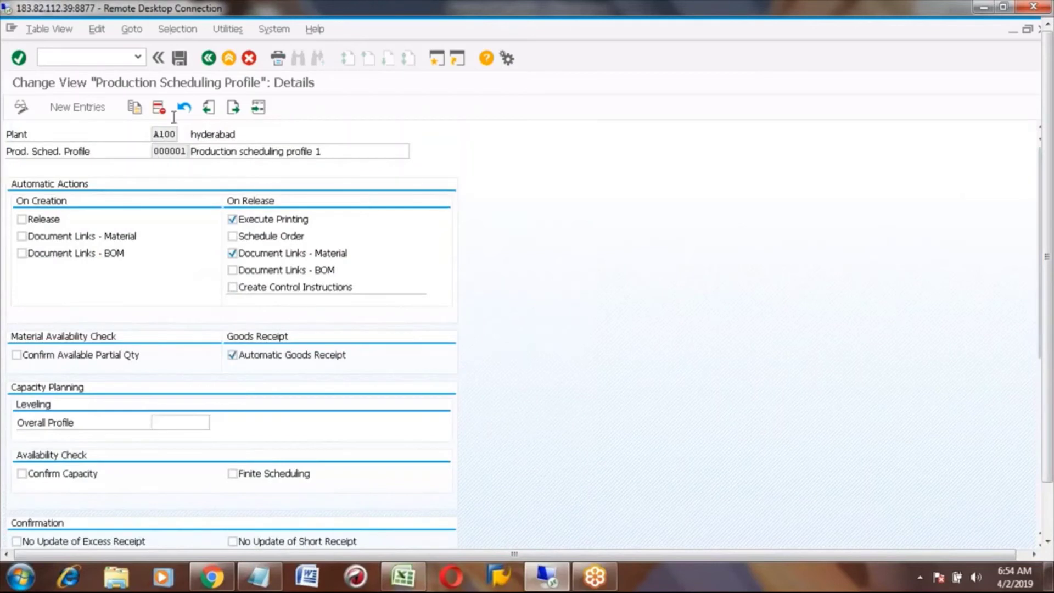
left_click(180, 57)
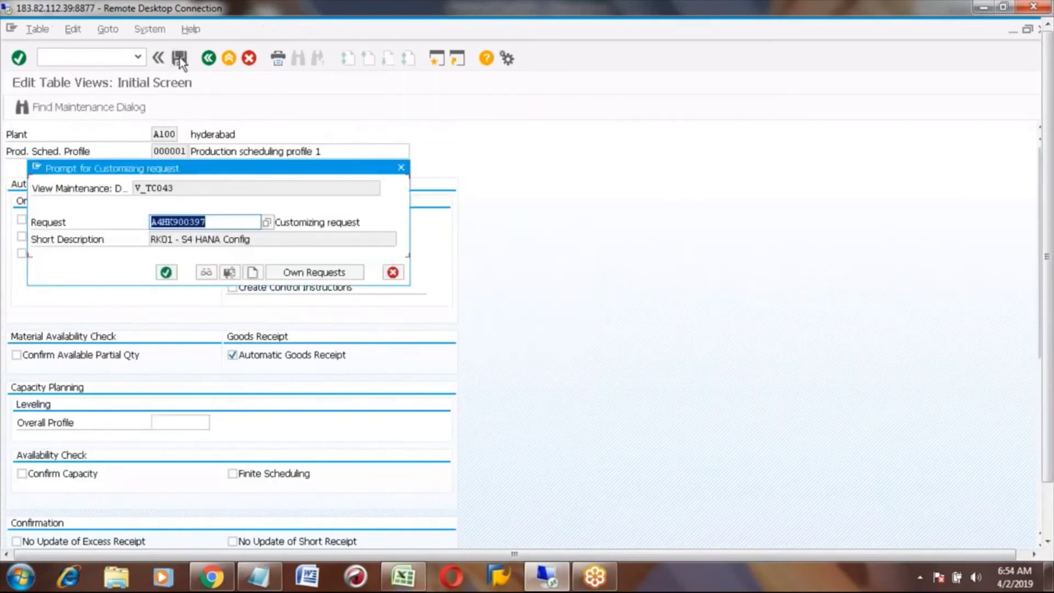
left_click(168, 274)
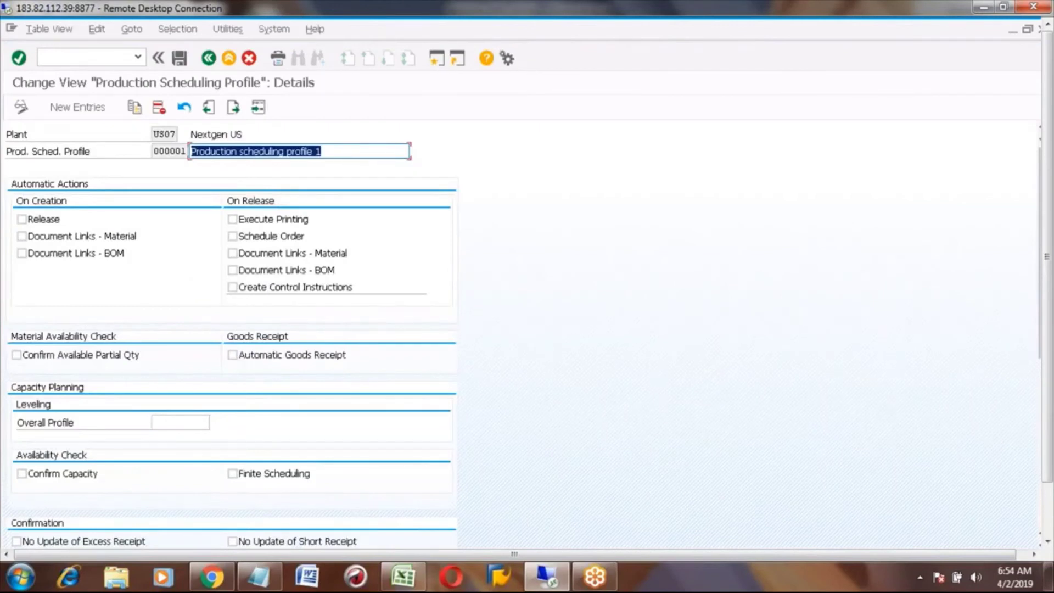
Step: In plant A100's scheduling profile details, deactivate Document Links - Material on release and activate Release on creation
left_click(208, 57)
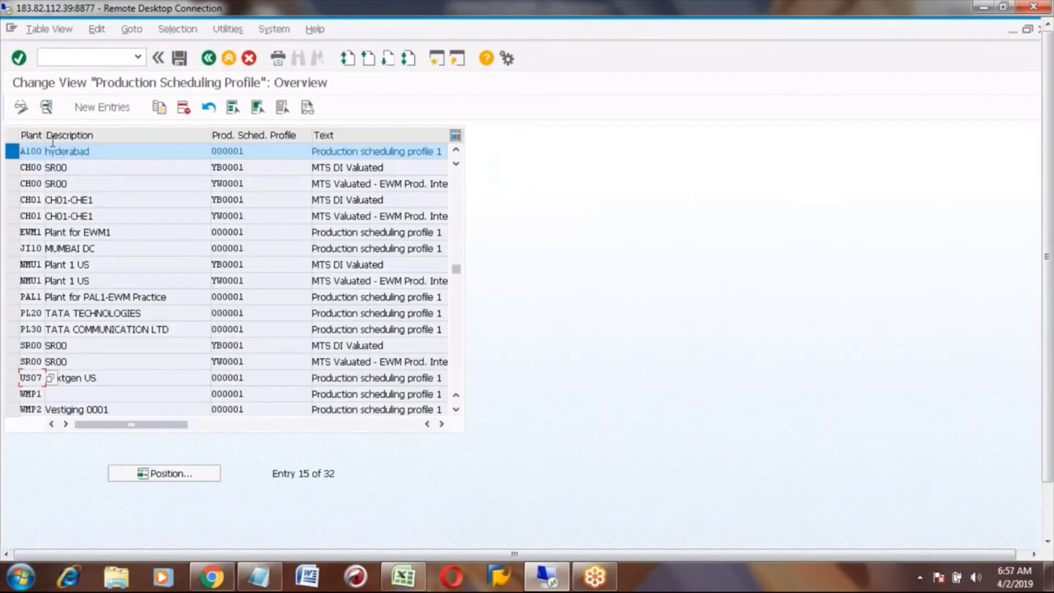
left_click(46, 107)
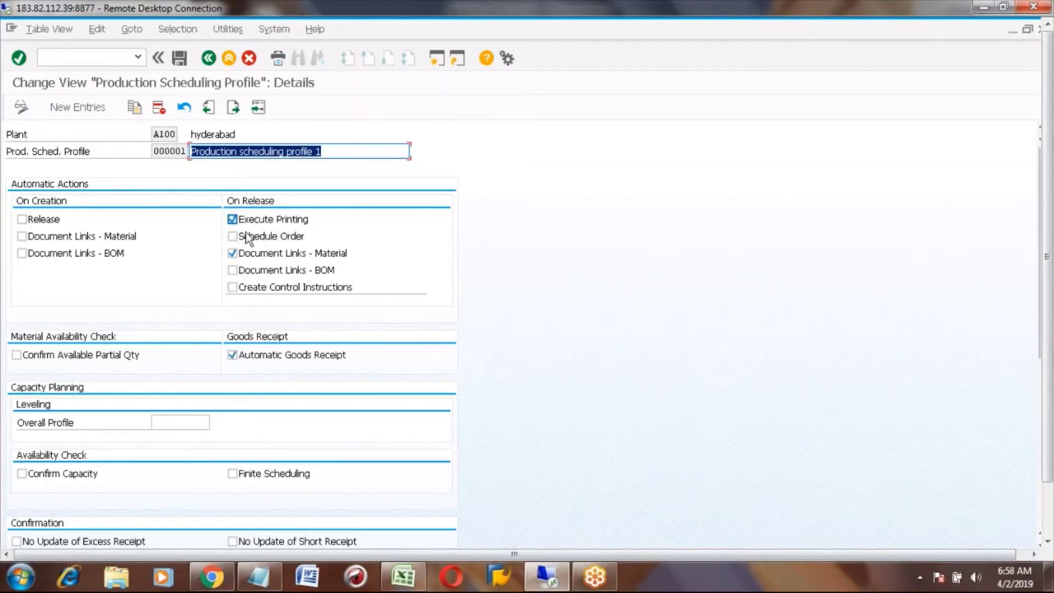
left_click(232, 255)
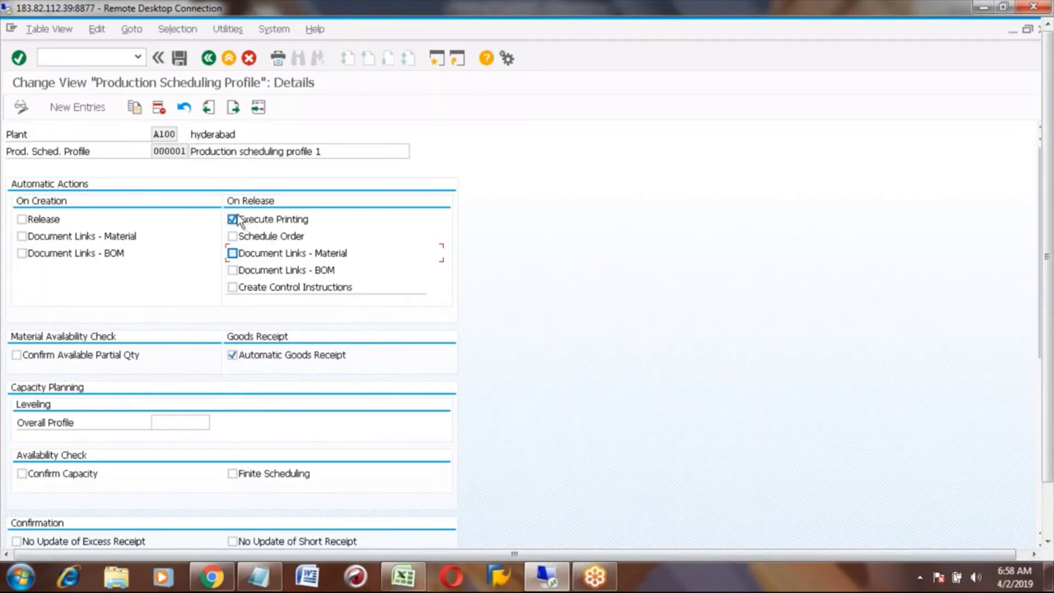
left_click(22, 219)
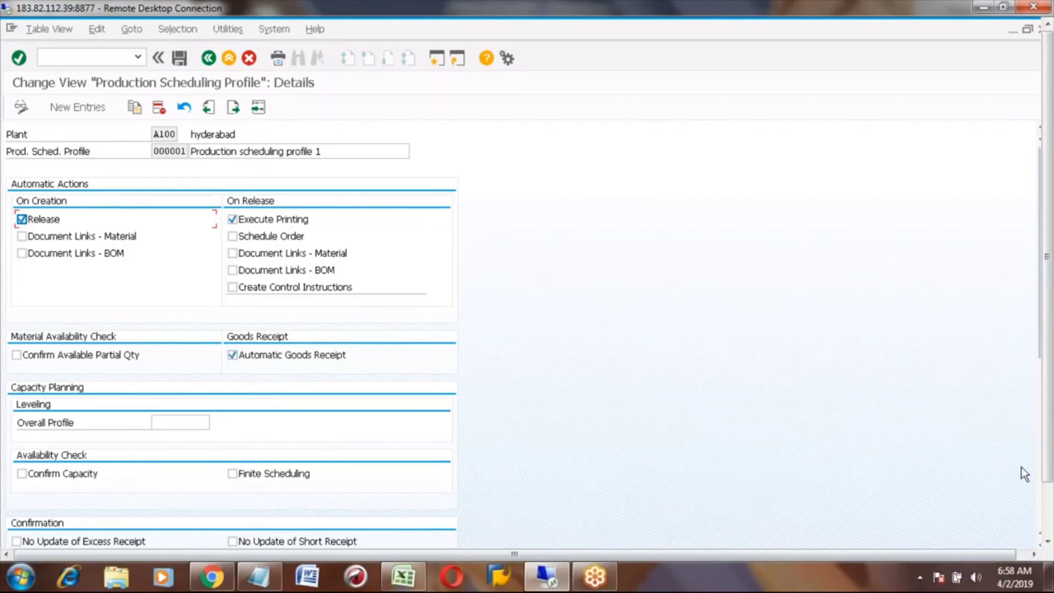
Step: Examine the batch management, transport and order type settings in plant A100's scheduling profile
left_click(1048, 519)
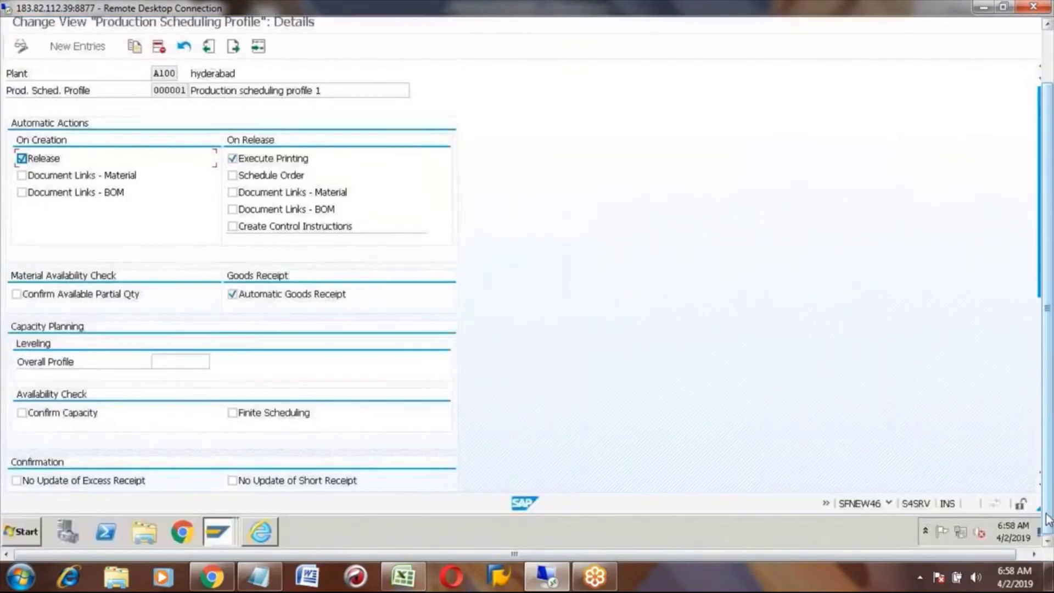
left_click(1041, 455)
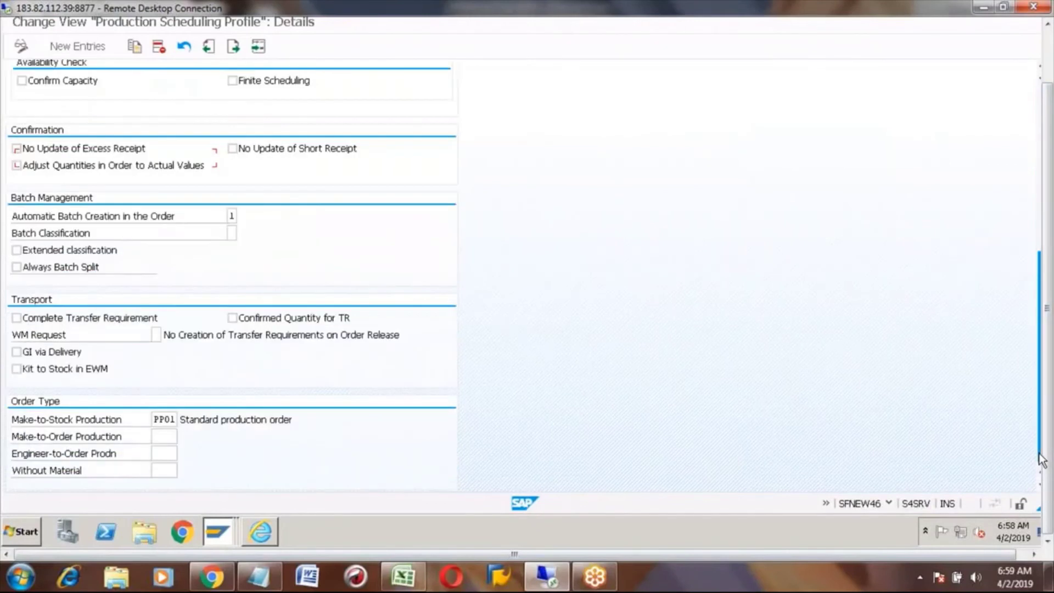
left_click(165, 419)
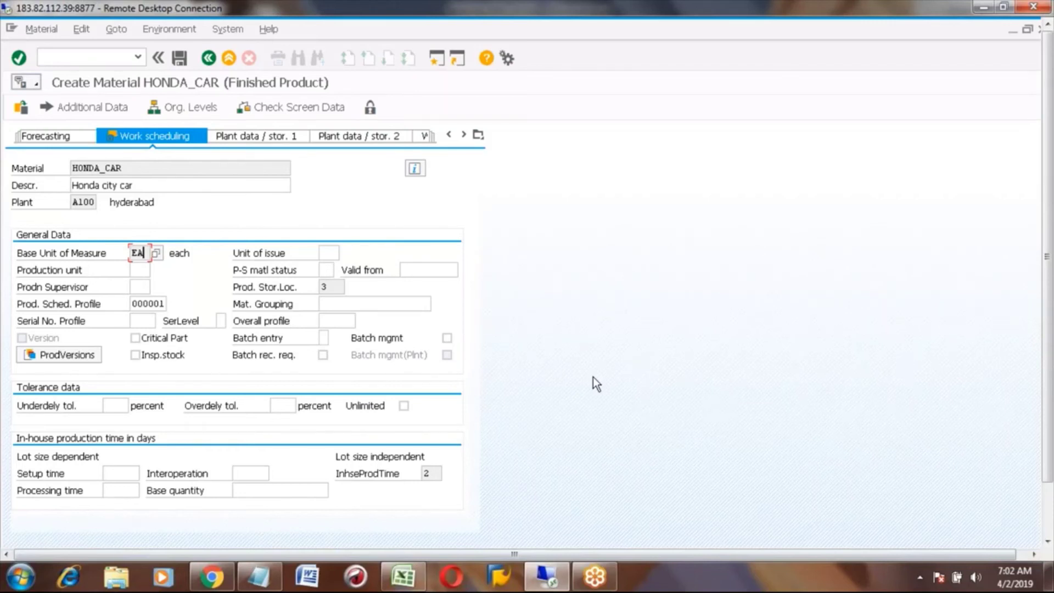
Step: Set the overdelivery tolerance of material HONDA_CAR to 10 percent in its work scheduling data
left_click(447, 338)
left_click(114, 405)
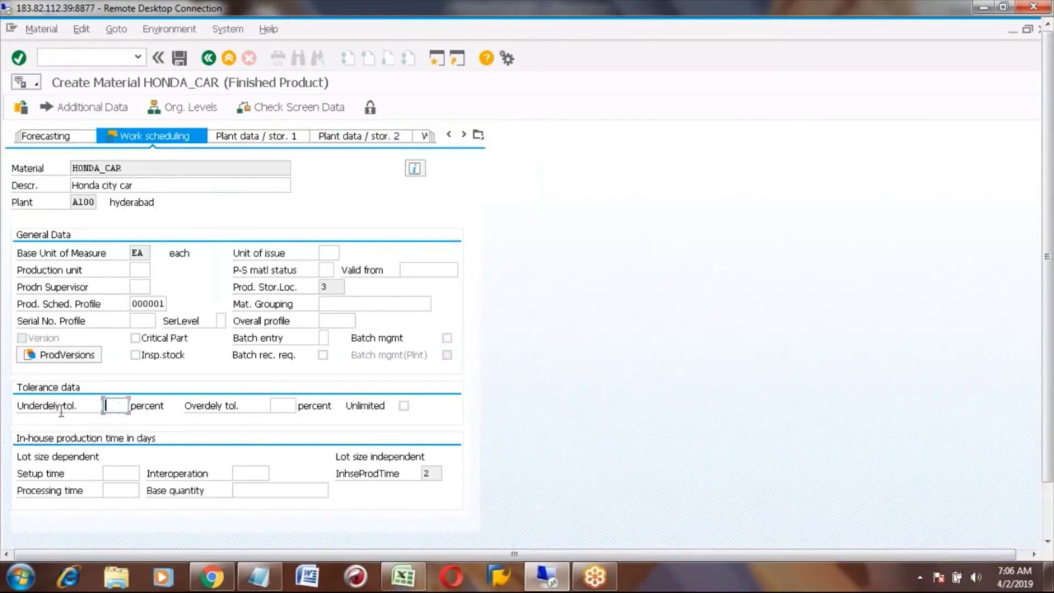
left_click(283, 405)
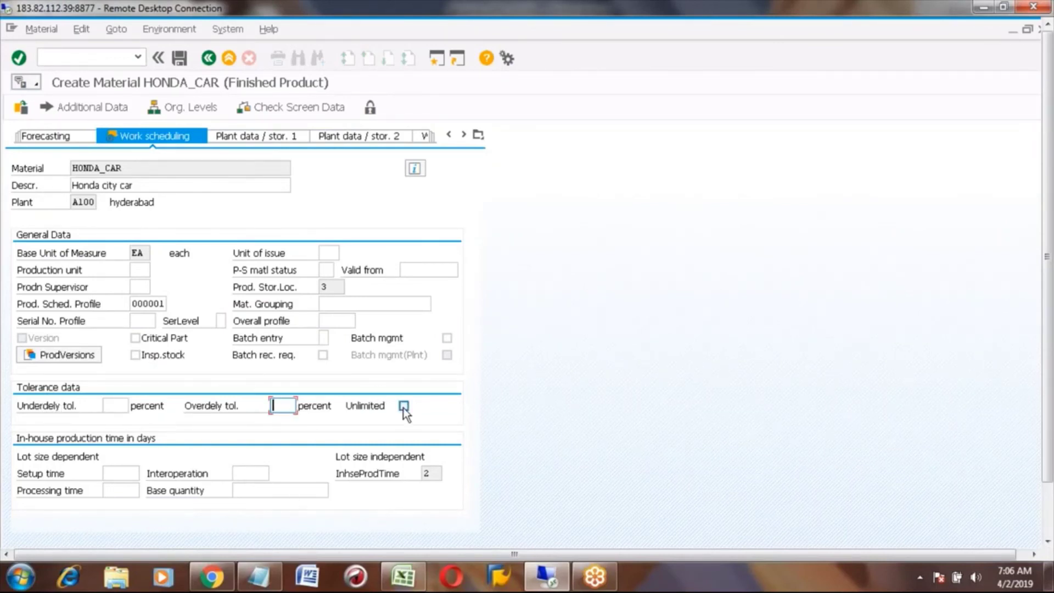
left_click(113, 404)
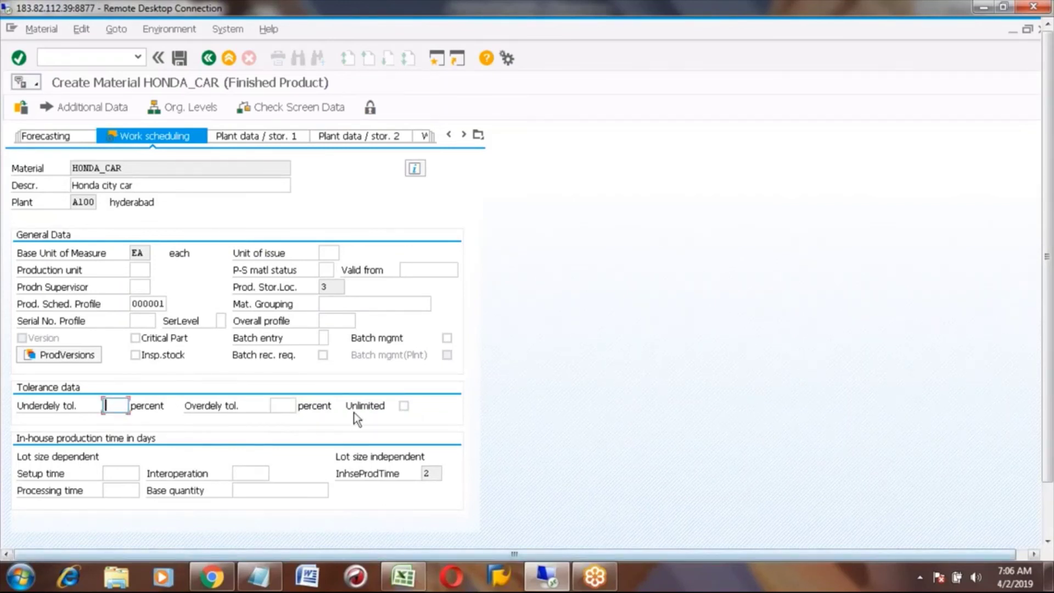
left_click(282, 405)
type("10")
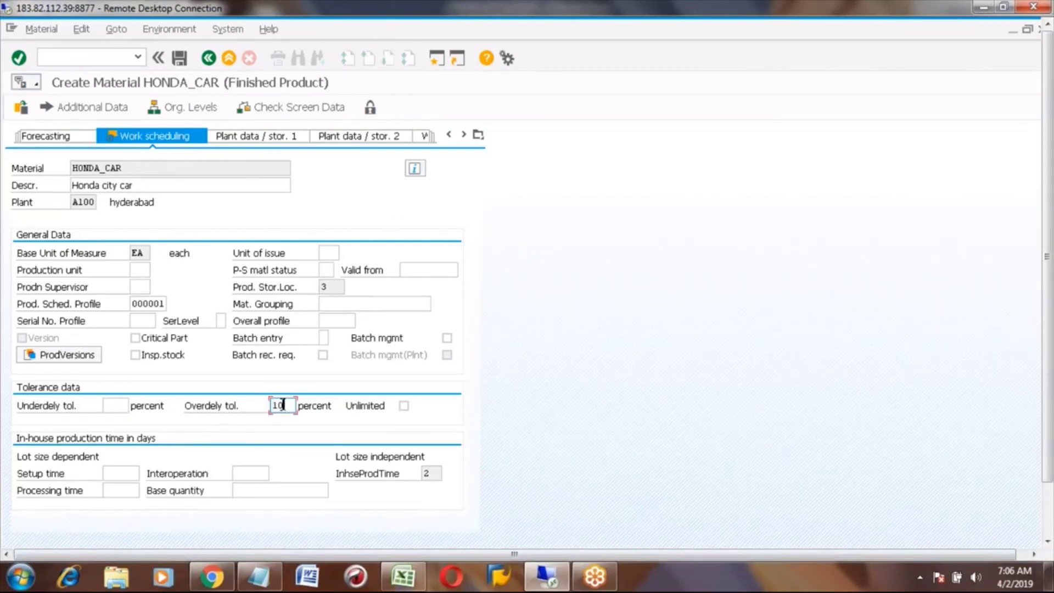
Step: Switch to the Excel notes and enter "Production order" in cell E87
left_click(403, 577)
key("Page_Down")
key("Page_Down")
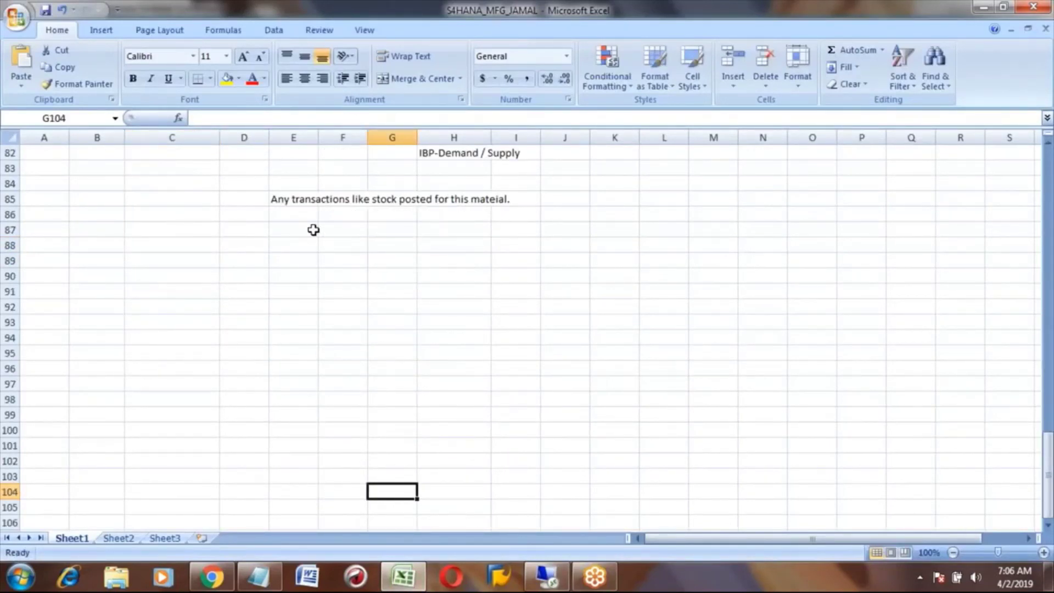
type("Pr")
key("BackSpace")
key("BackSpace")
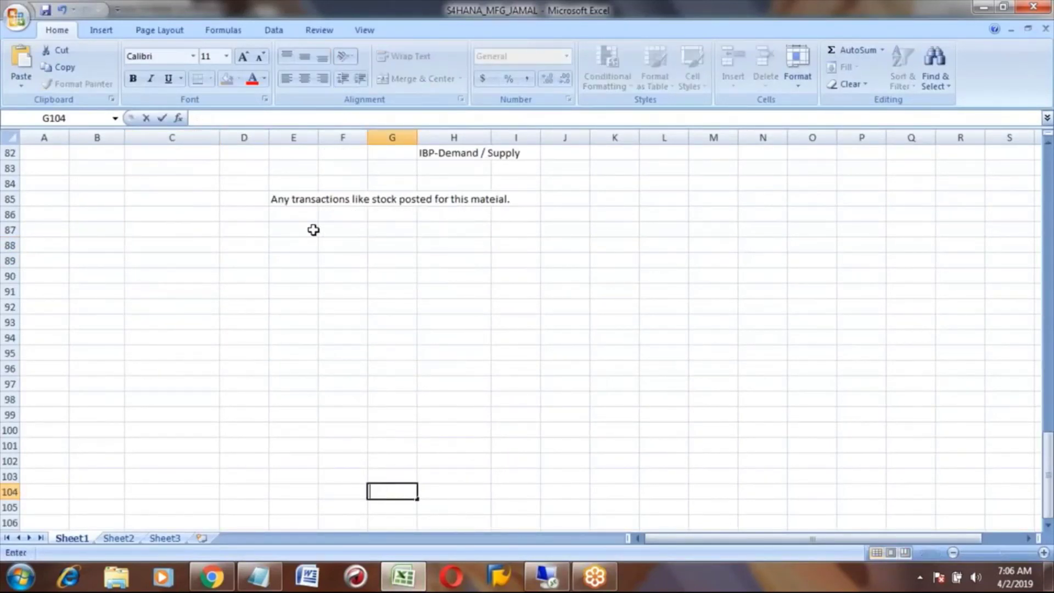
left_click(290, 227)
type("Prod")
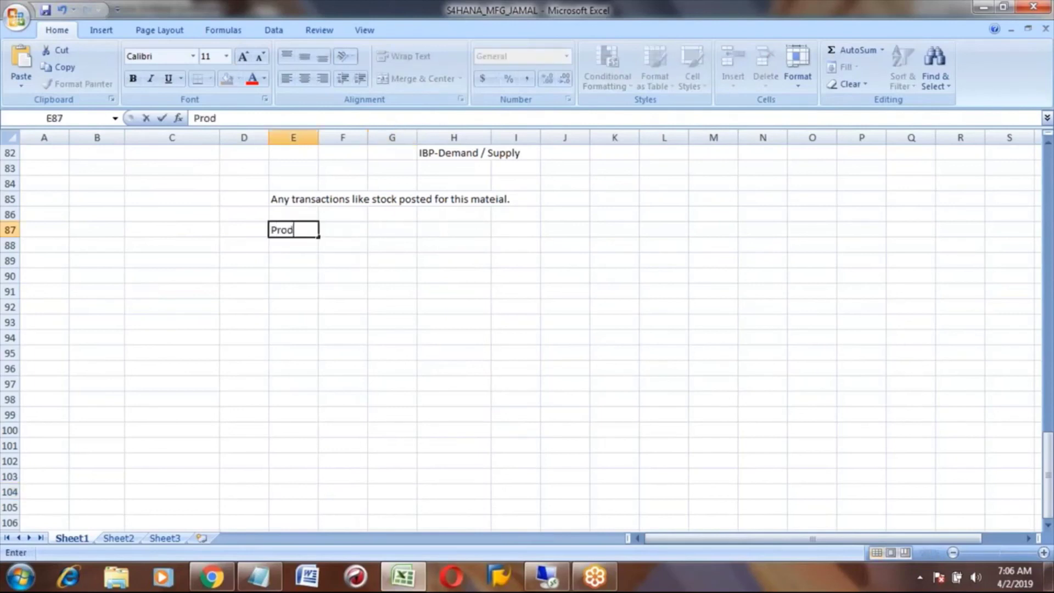
type("uction order")
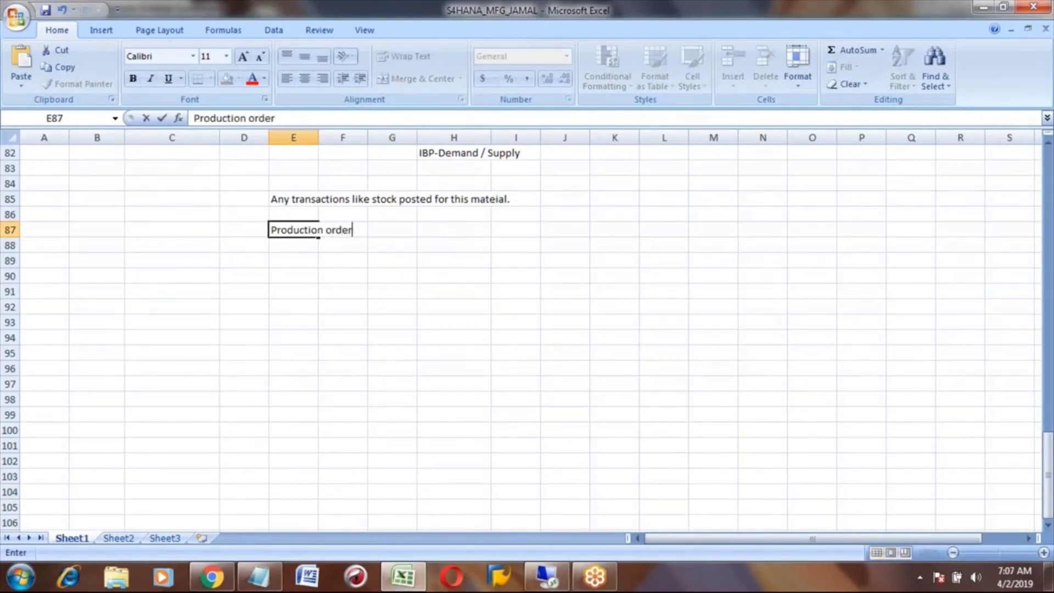
Step: Enter the production order quantity "50 EA" in cell G87
key("Tab")
key("Tab")
type("5")
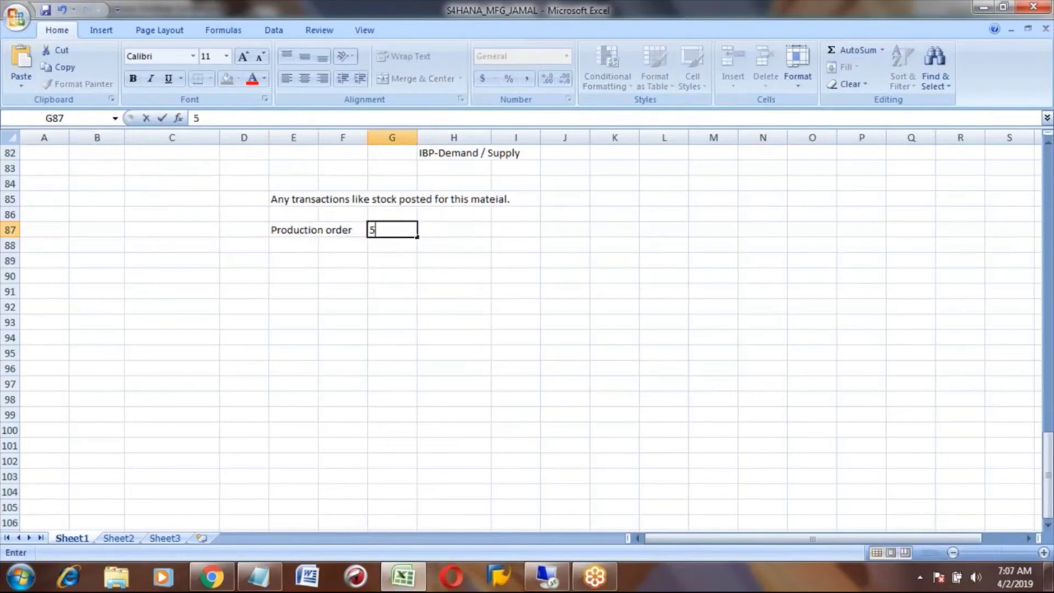
type("0 EA")
key("Return")
Step: Add a goods receipt row below the production order, with "GR" in E88 and "50 EA" in G88
key("Up")
key("Down")
key("Left")
key("Left")
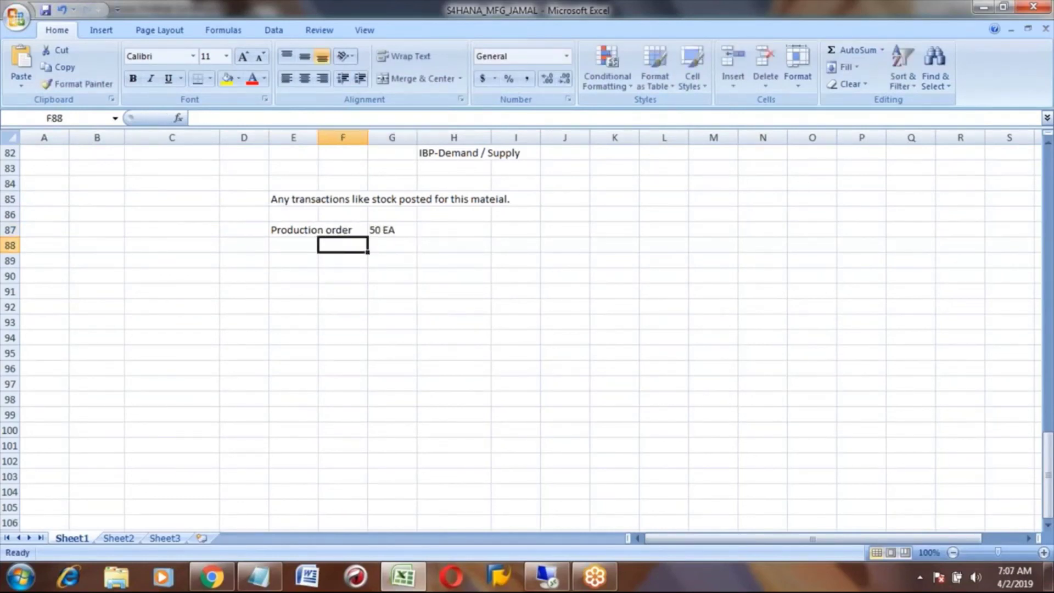
type("GR")
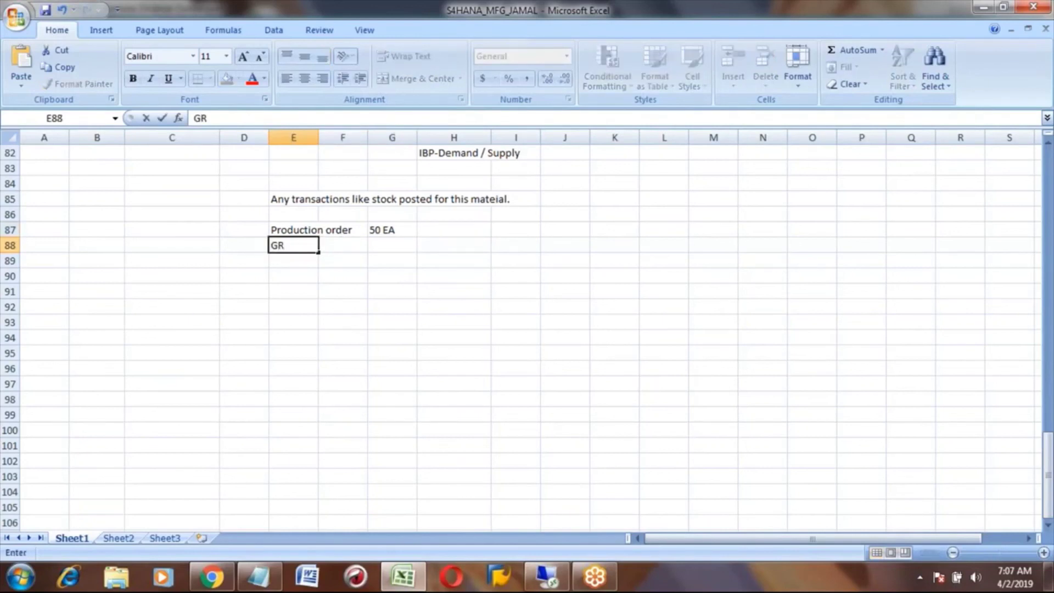
key("Right")
key("Right")
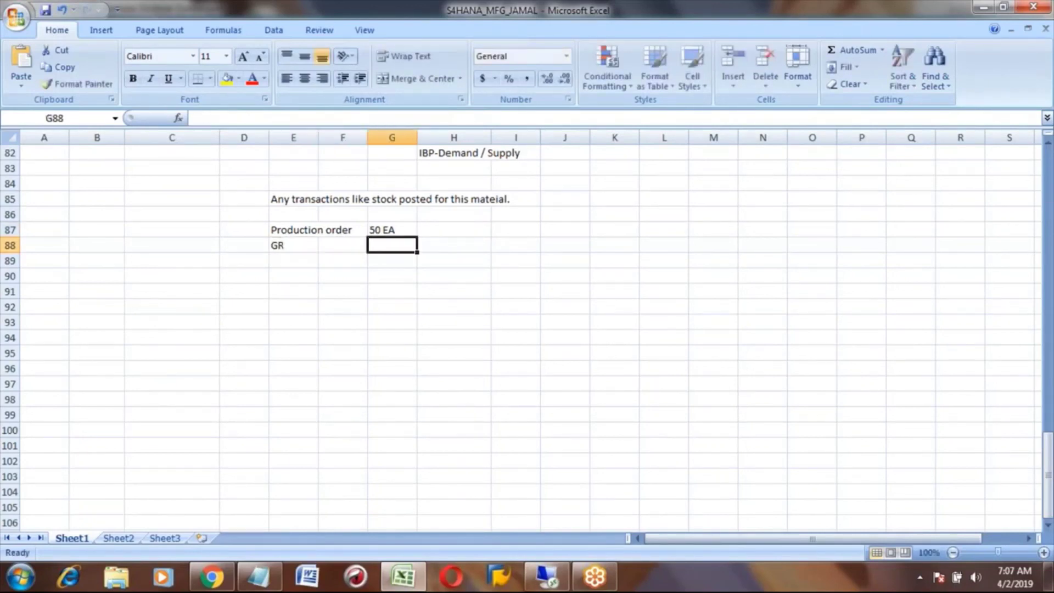
type("50")
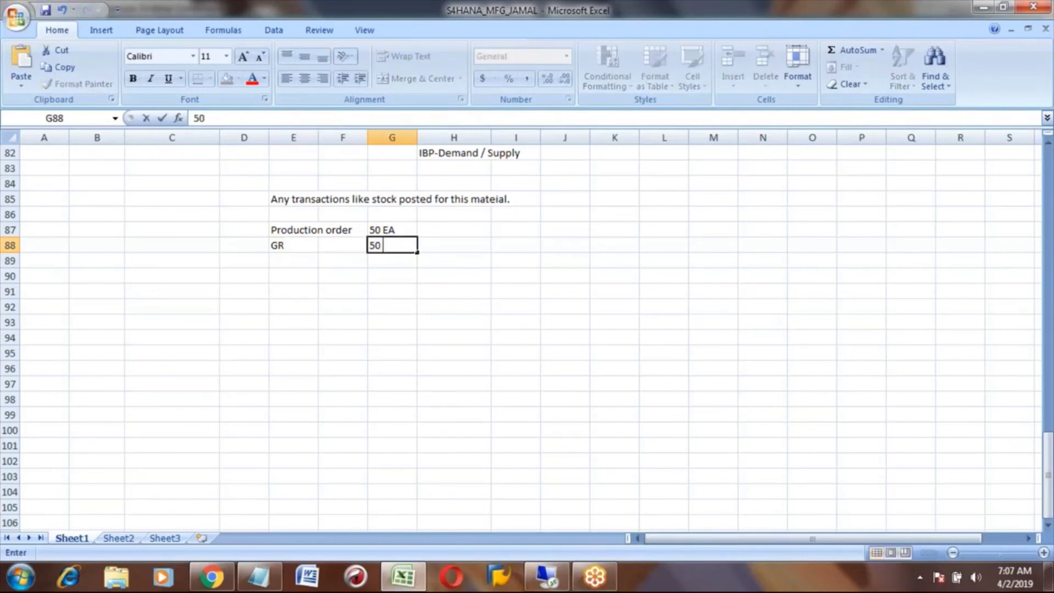
type(" EA")
key("Return")
Step: Note the overdelivery tolerance as 10% in cell H87, beside the production order quantity
key("Up")
key("Left")
key("Left")
key("Right")
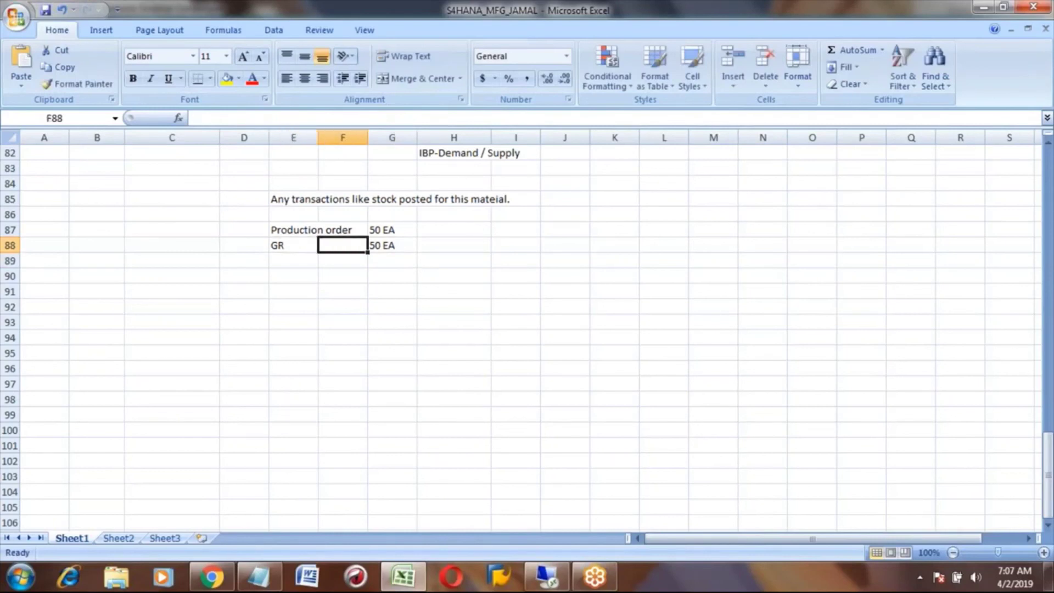
key("Right")
key("Up")
key("Right")
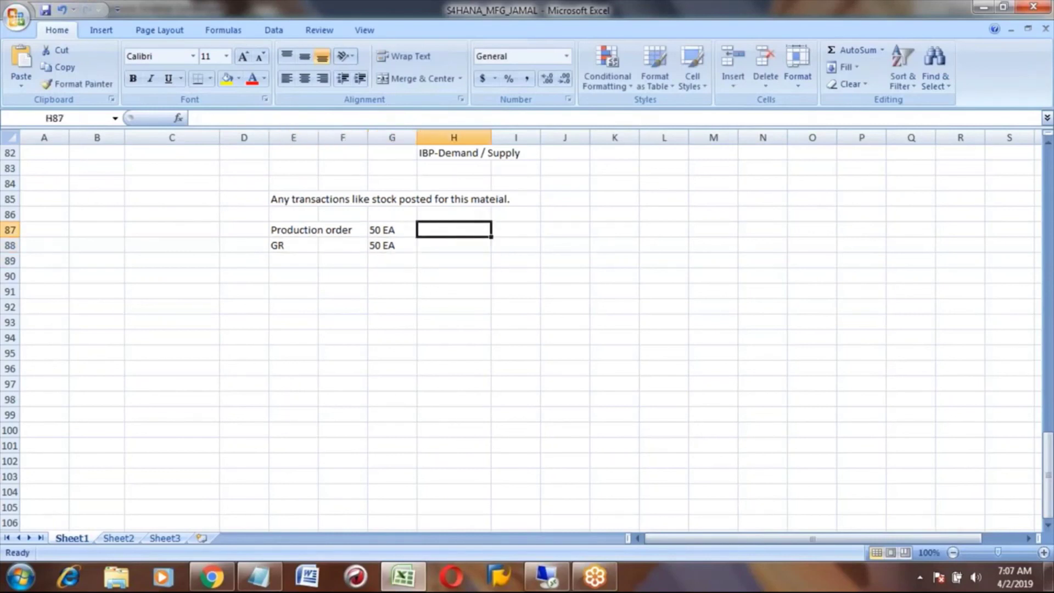
key("alt+Tab")
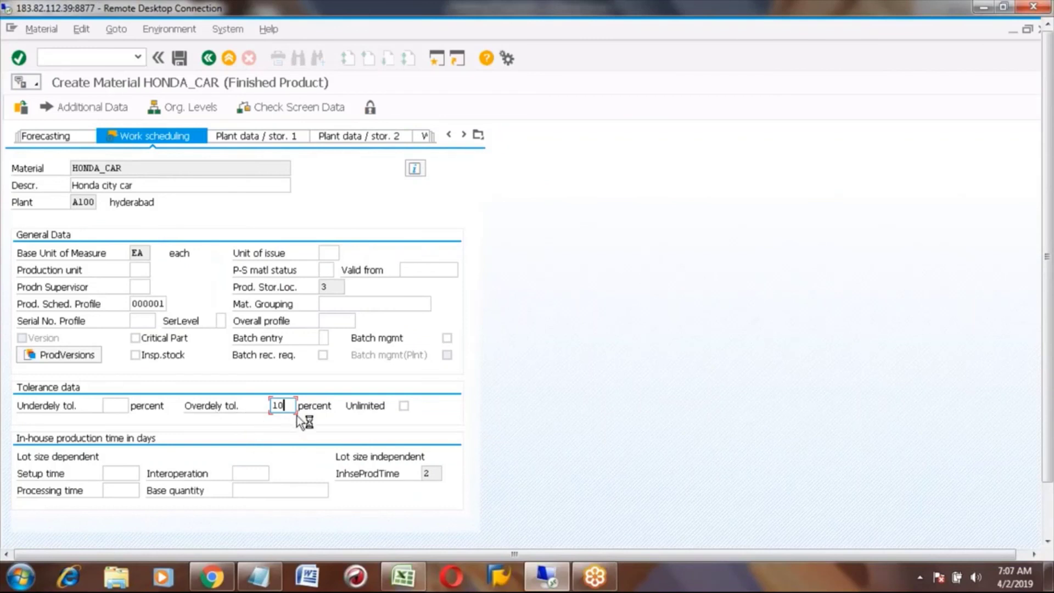
key("alt+Tab")
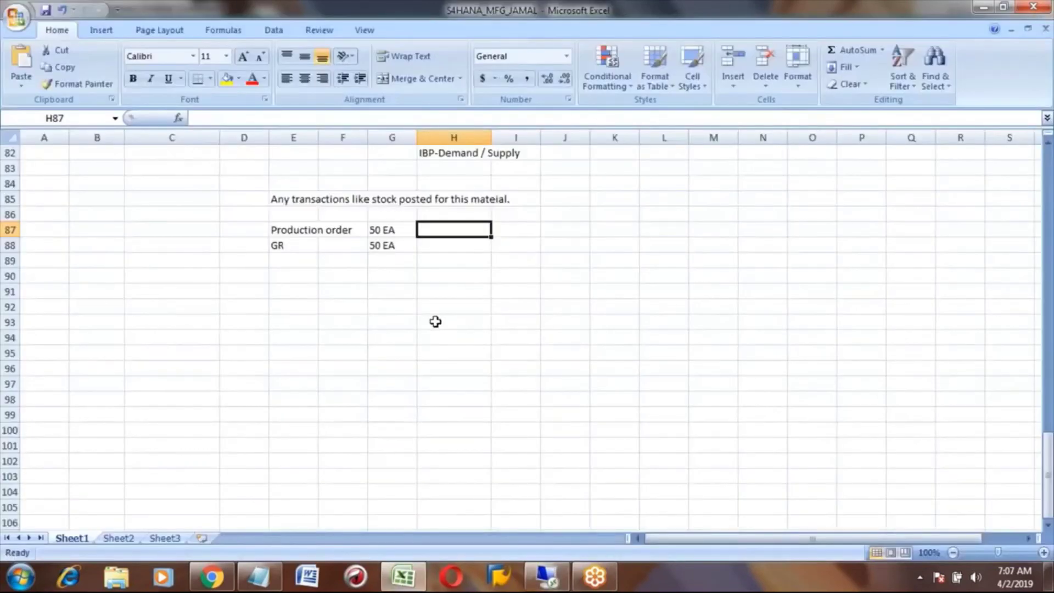
type("10%")
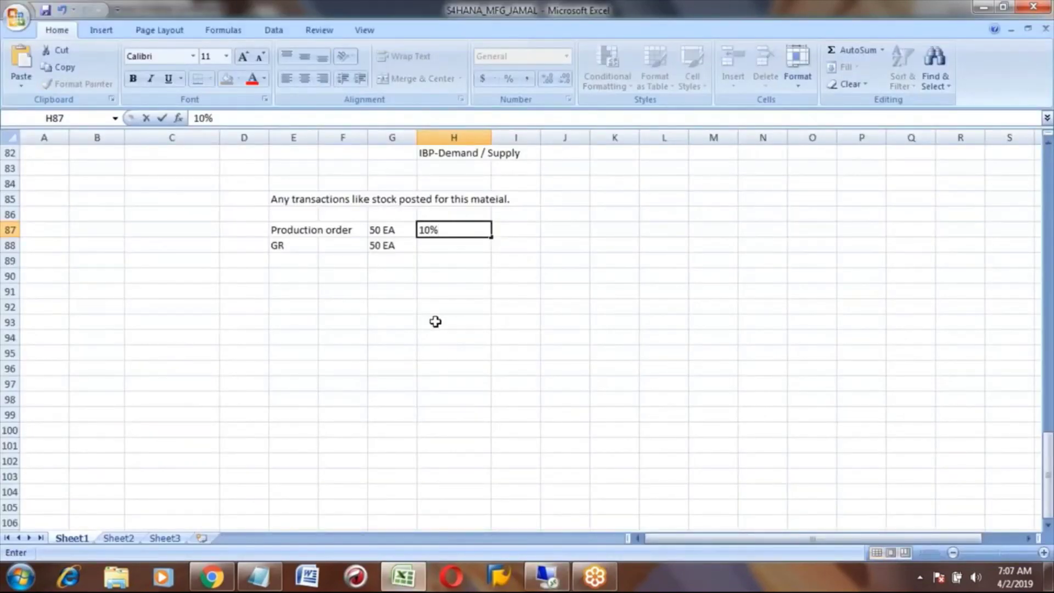
key("Return")
Step: Change the goods receipt quantity in cell G88 to "55 EA"
key("Left")
key("Up")
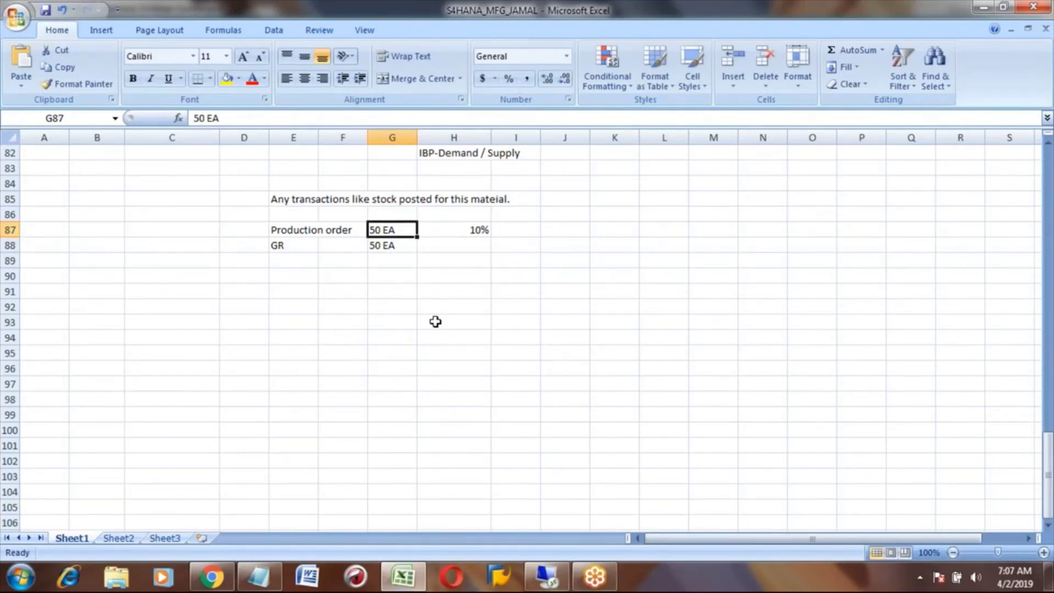
key("Down")
type("55 ea")
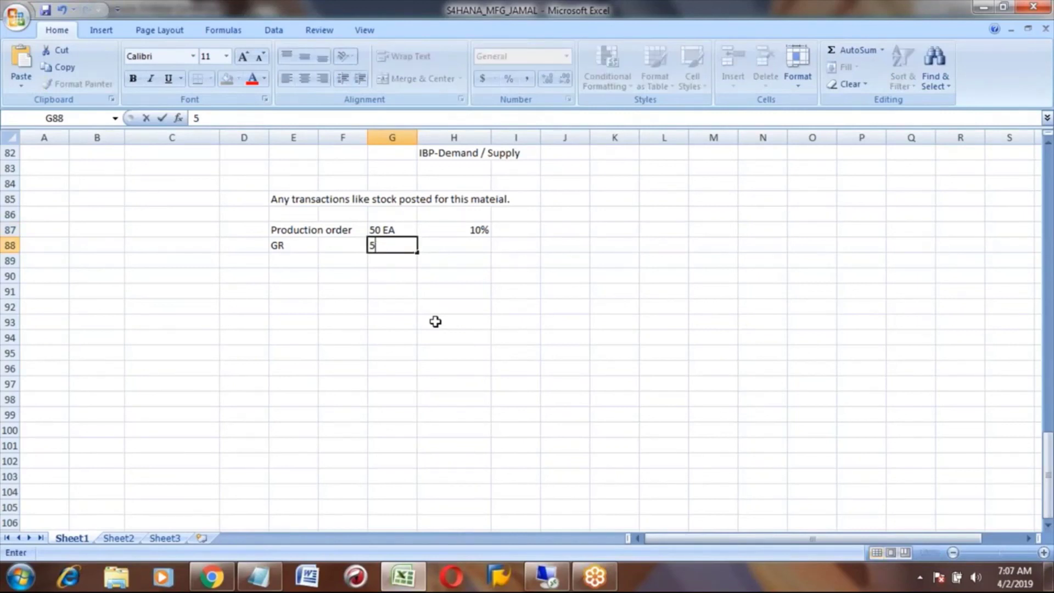
key("BackSpace")
key("BackSpace")
type("EA")
key("Return")
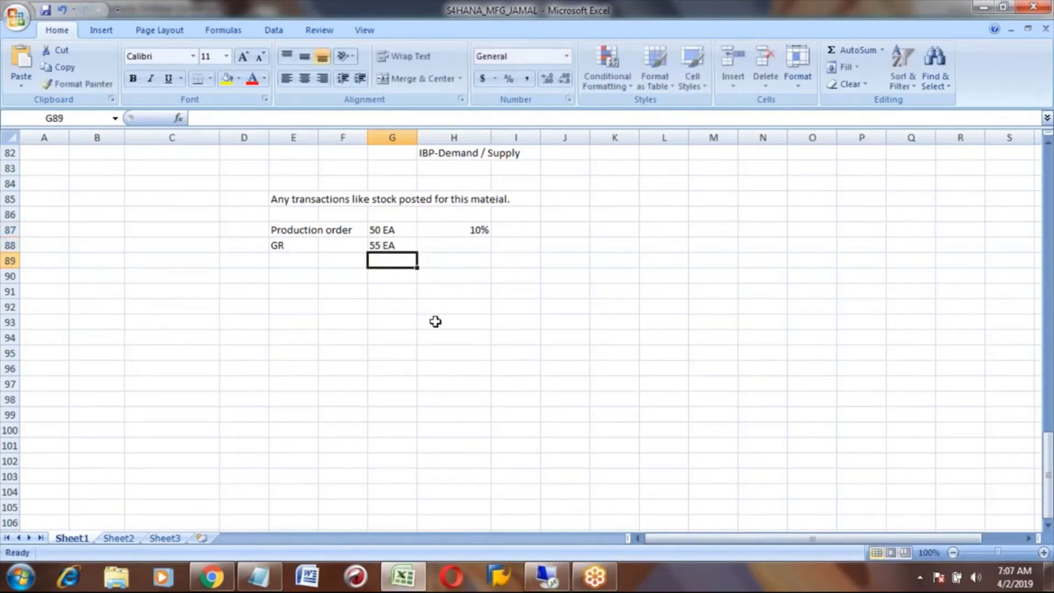
key("Up")
key("Up")
key("Down")
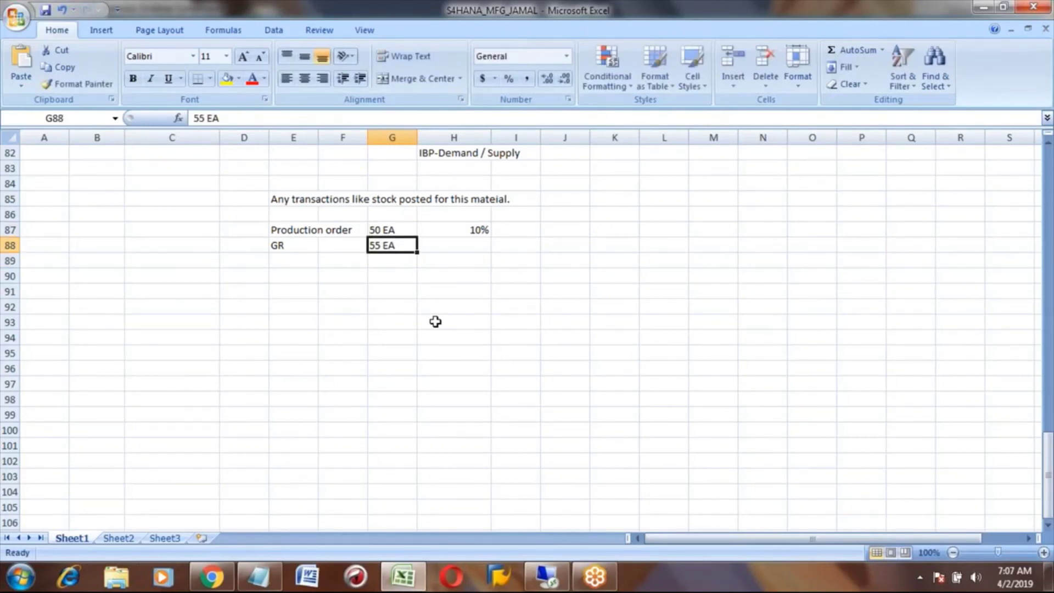
key("Up")
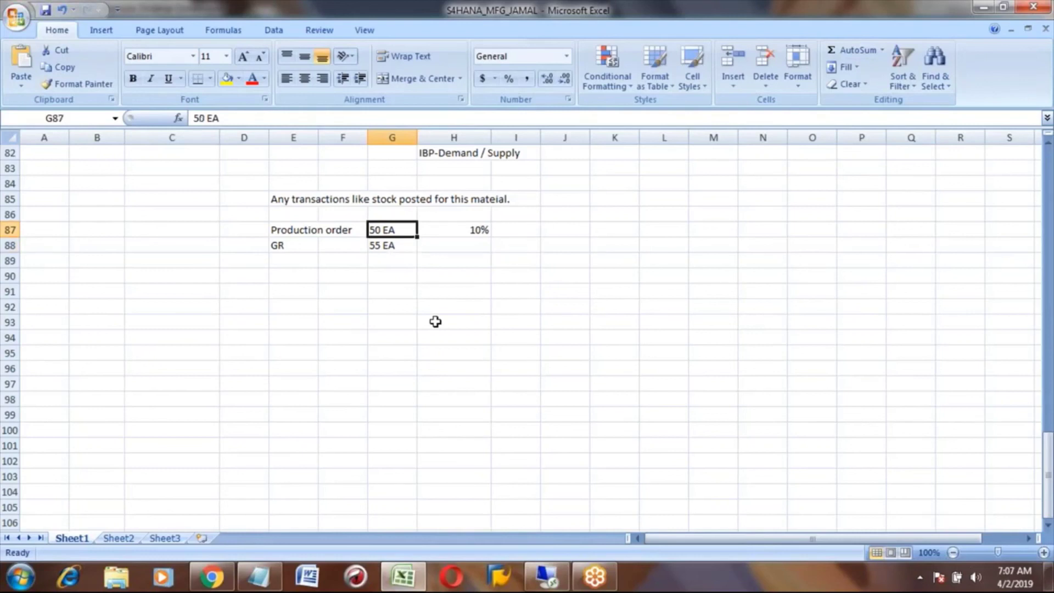
key("Right")
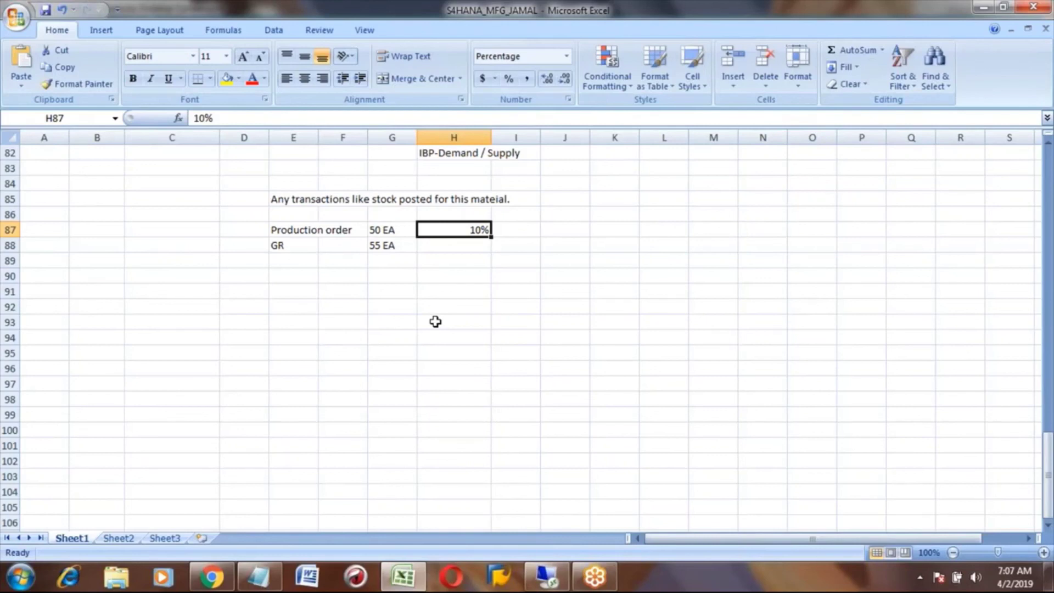
key("Left")
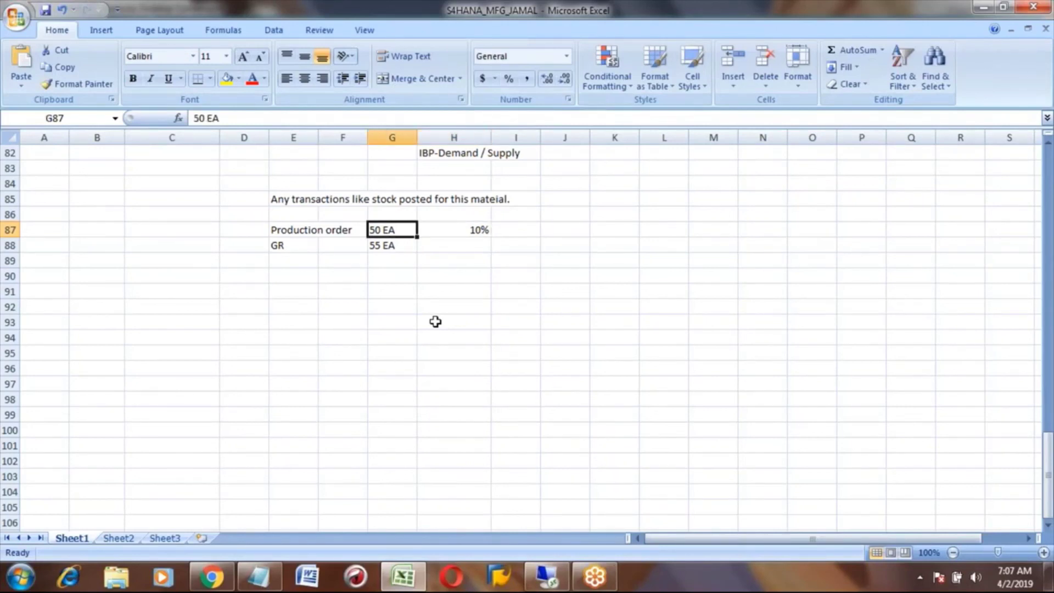
key("Down")
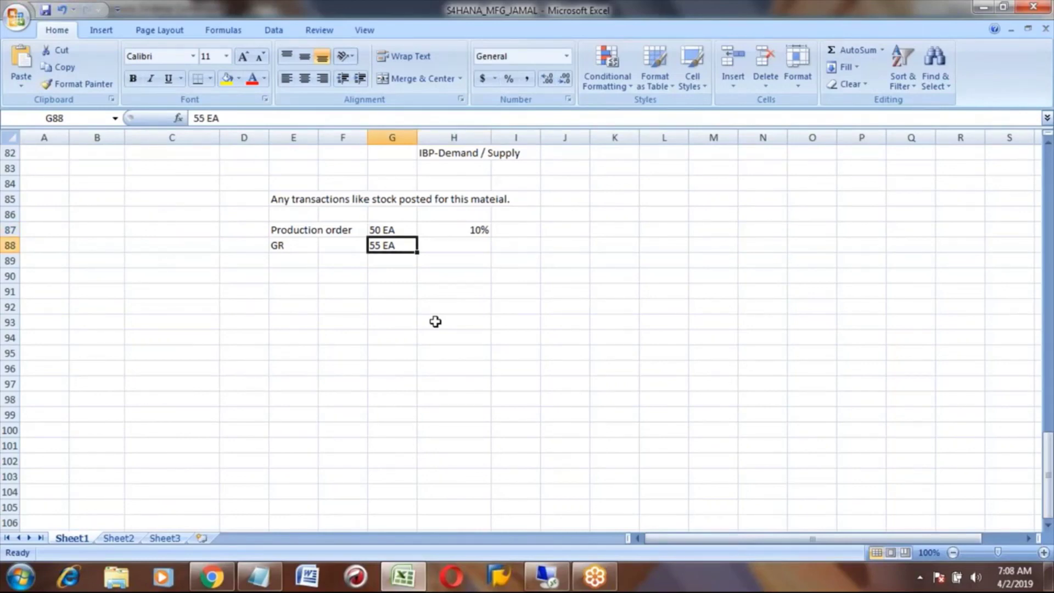
Step: Return to the HONDA_CAR material in SAP and activate Unlimited for the overdelivery tolerance
key("alt+Tab")
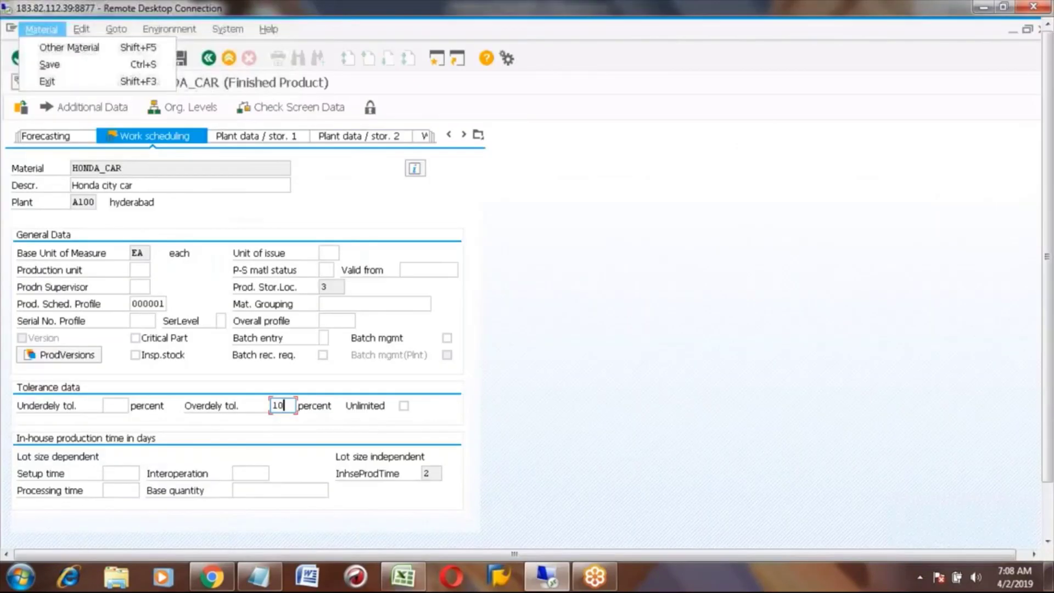
left_click(403, 406)
left_click(404, 406)
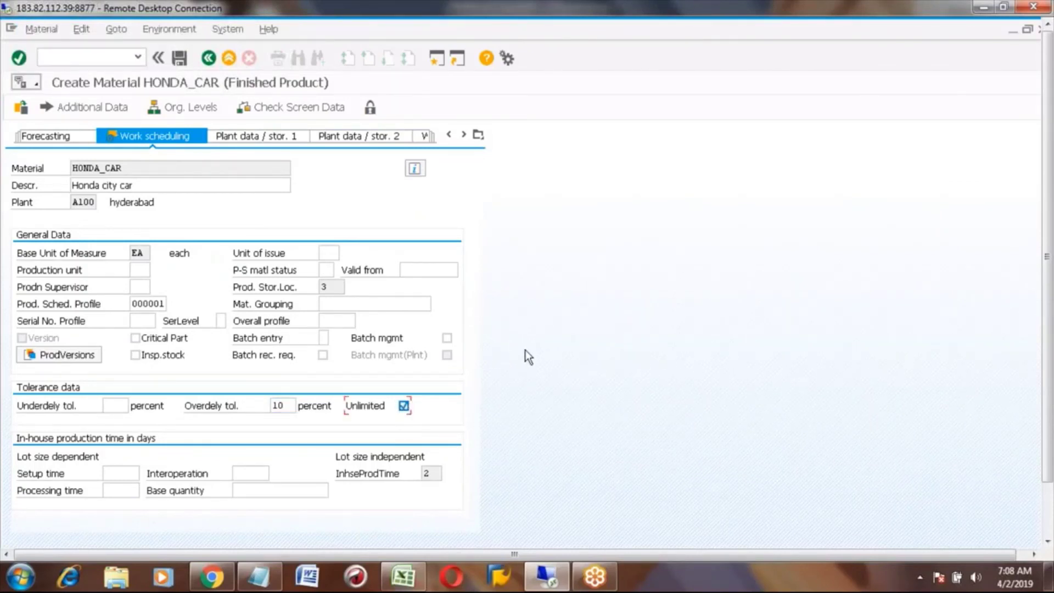
Step: Switch to the Excel notes and change the goods receipt quantity in cell G88 to "5000 EA"
key("alt+Tab")
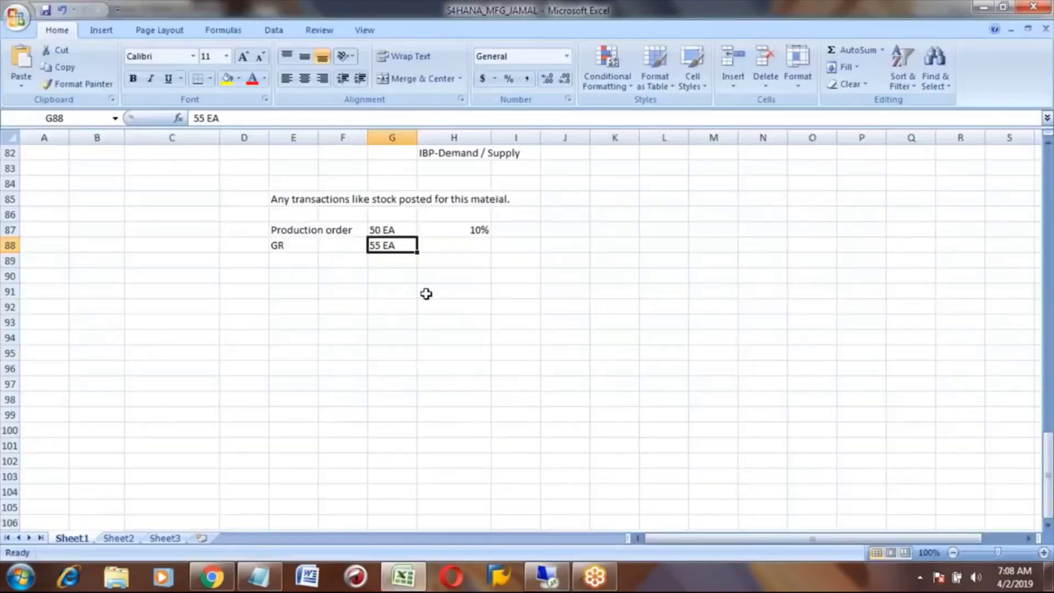
left_click(442, 240)
key("Left")
key("Up")
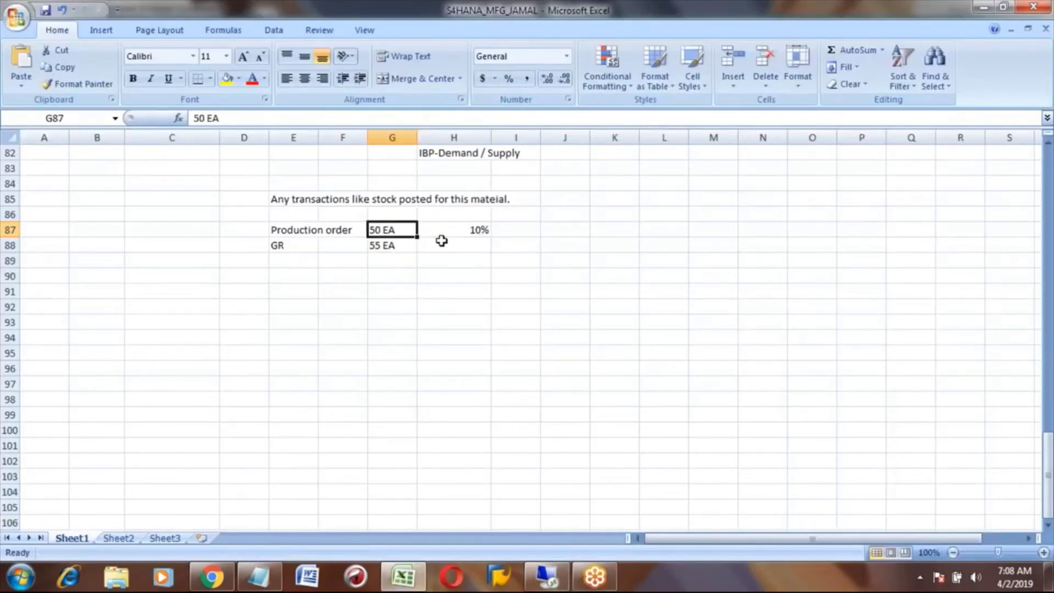
key("Down")
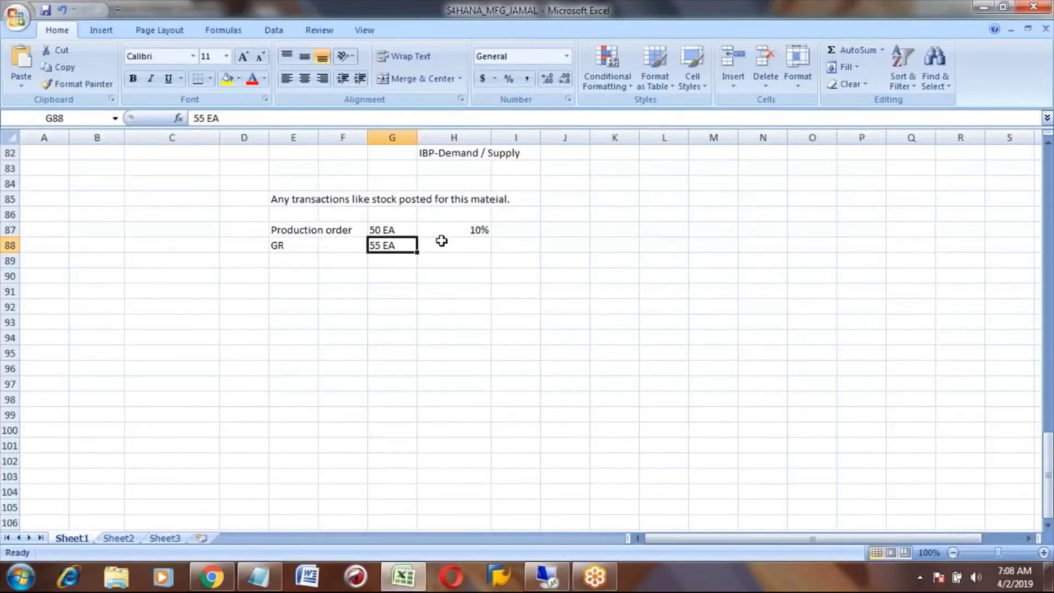
type("5000")
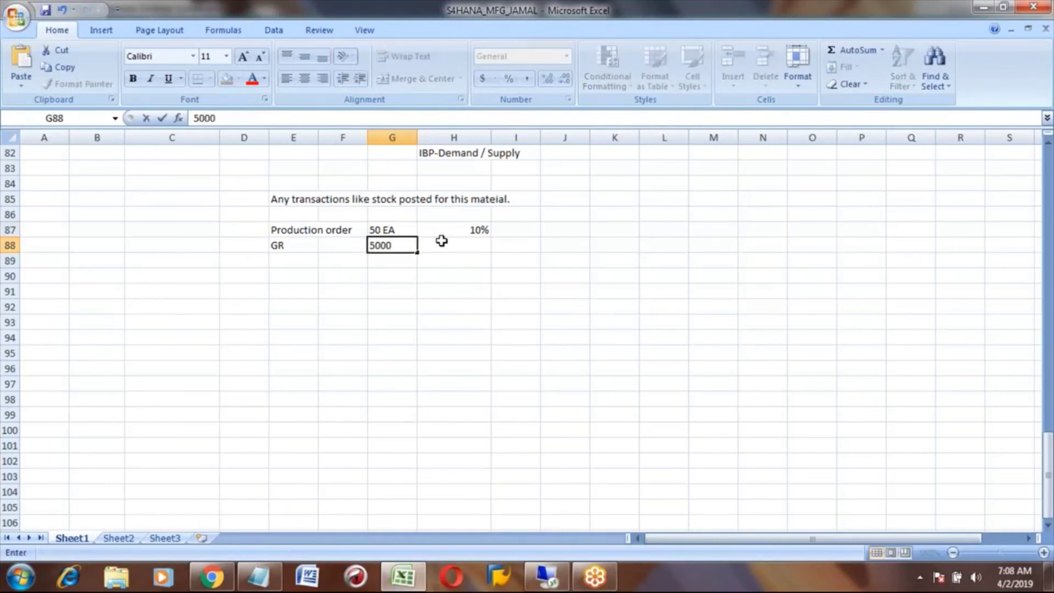
type(" EA")
key("Return")
Step: Compare the production order, tolerance and goods receipt entries in rows 87 and 88, and return to the HONDA_CAR material in SAP
key("Up")
key("Up")
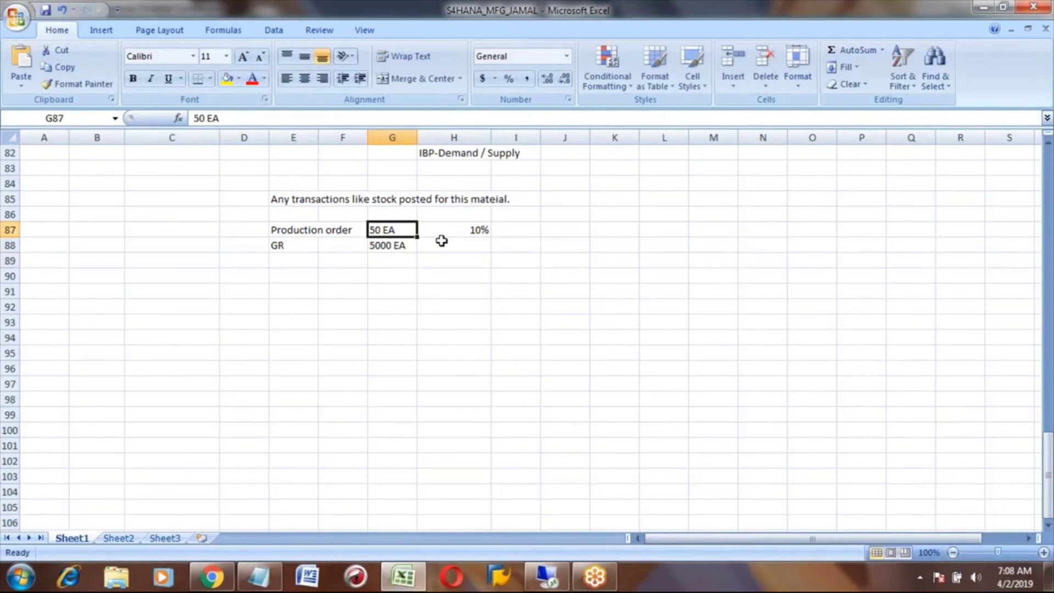
key("Right")
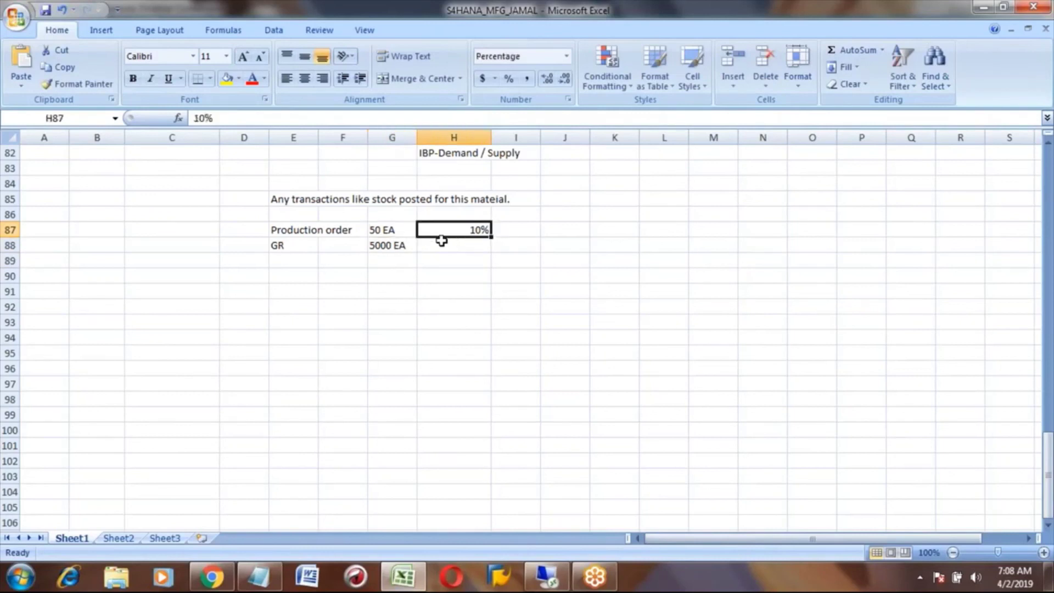
key("Left")
key("Down")
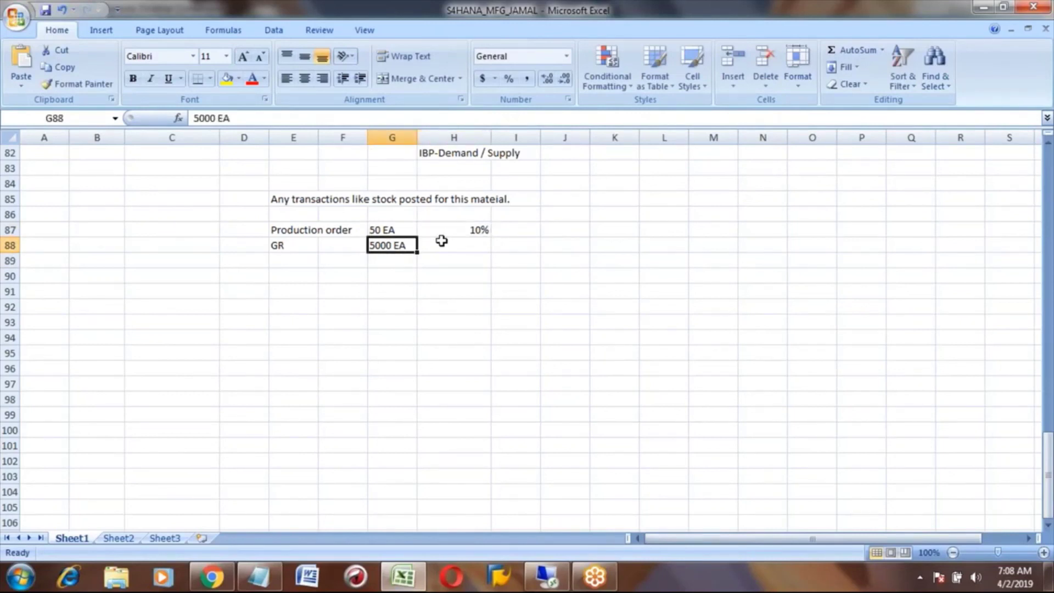
key("Left")
key("Left")
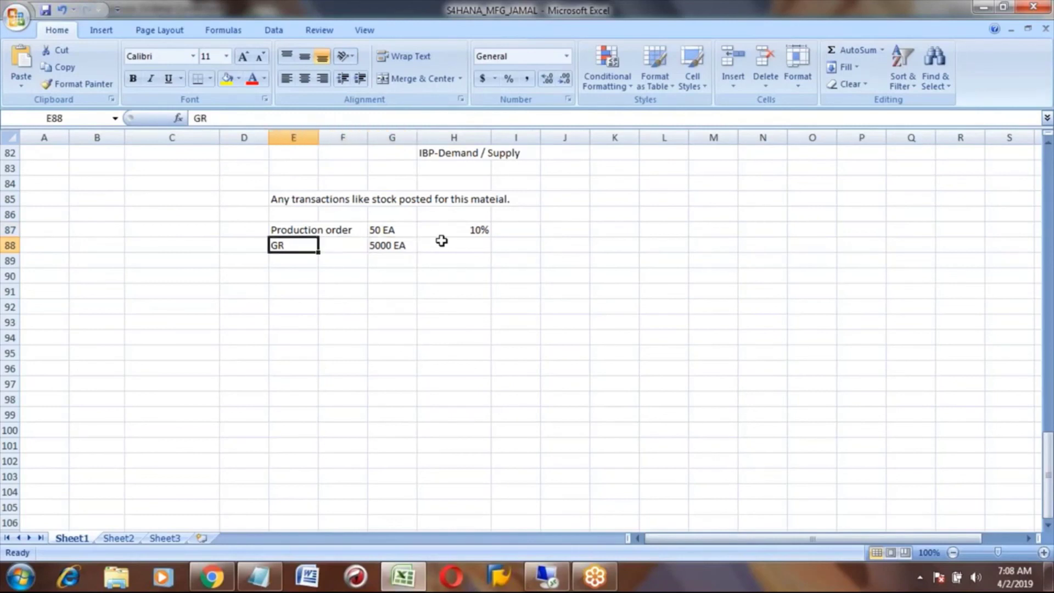
key("Up")
key("Down")
key("alt+Tab")
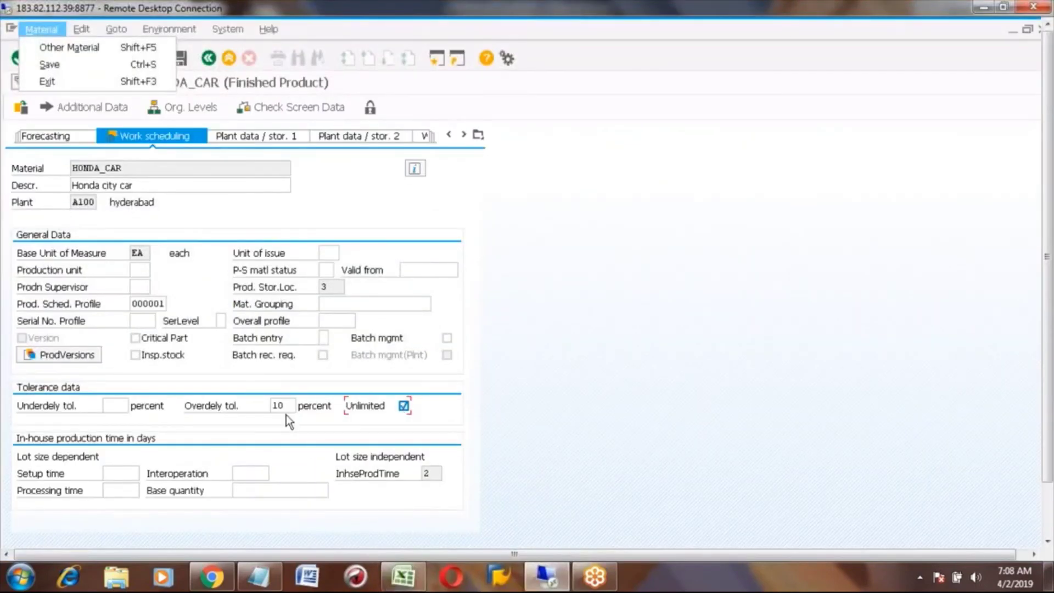